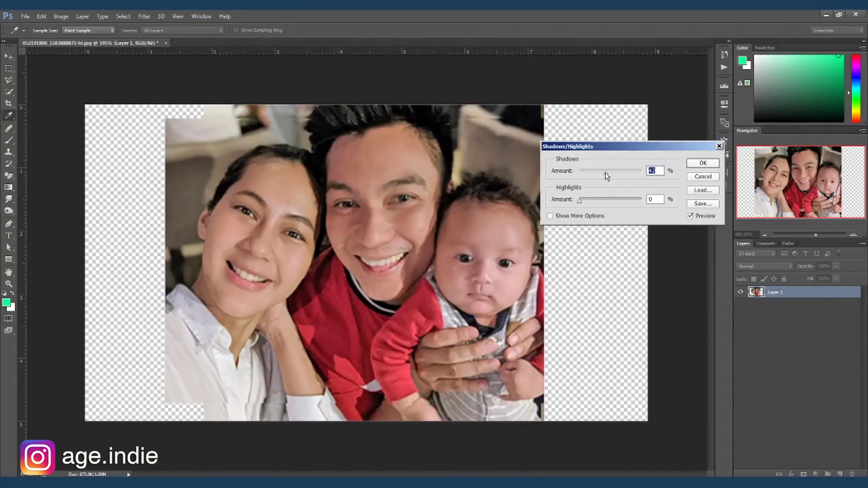
- Confirm Shadows/Highlights, then apply Levels 14/1.12/237 to deepen shadows and boost contrast
left_click(705, 165)
key("ctrl+l")
left_click_drag(758, 303, 698, 303)
left_click_drag(646, 304, 653, 304)
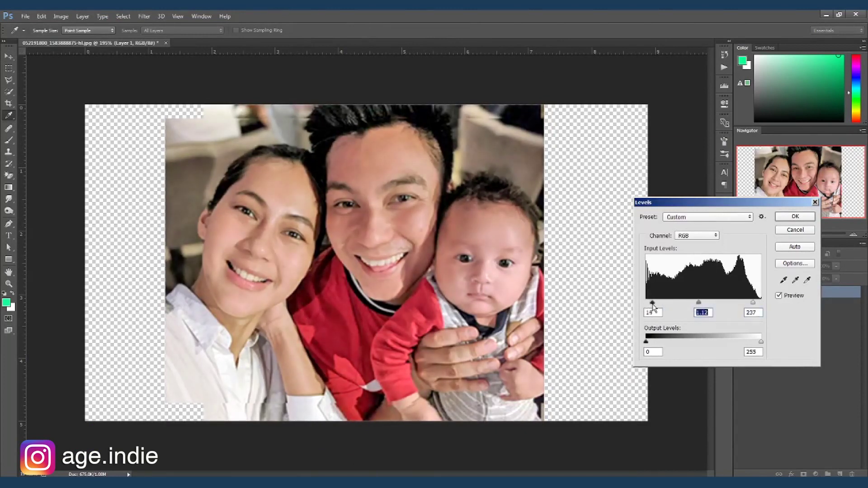
left_click(800, 218)
- Apply Smart Sharpen at a 371% amount with slightly reduced noise
key("ctrl+alt+f")
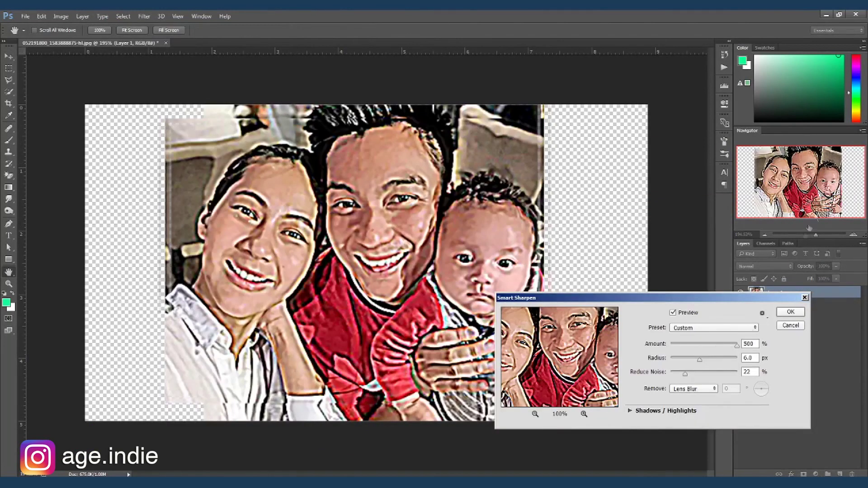
mouse_move(738, 346)
left_mouse_down()
mouse_move(684, 361)
mouse_move(709, 348)
left_mouse_up()
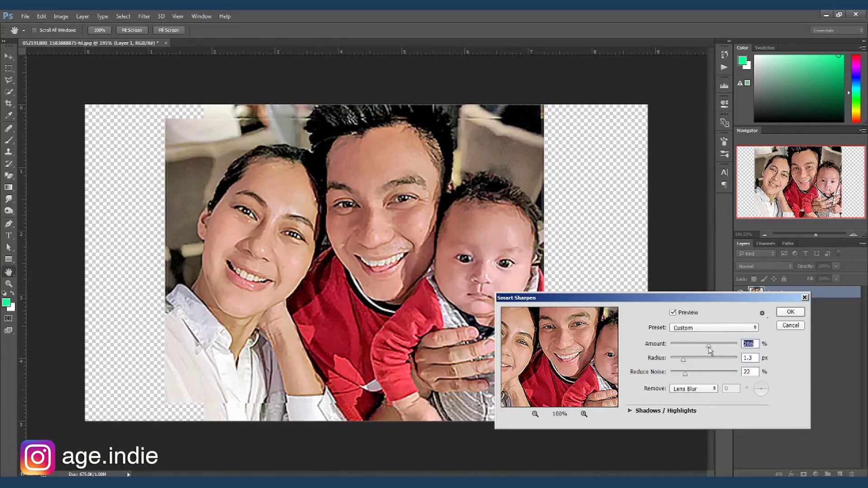
left_click_drag(685, 383, 683, 379)
left_click_drag(728, 347, 674, 361)
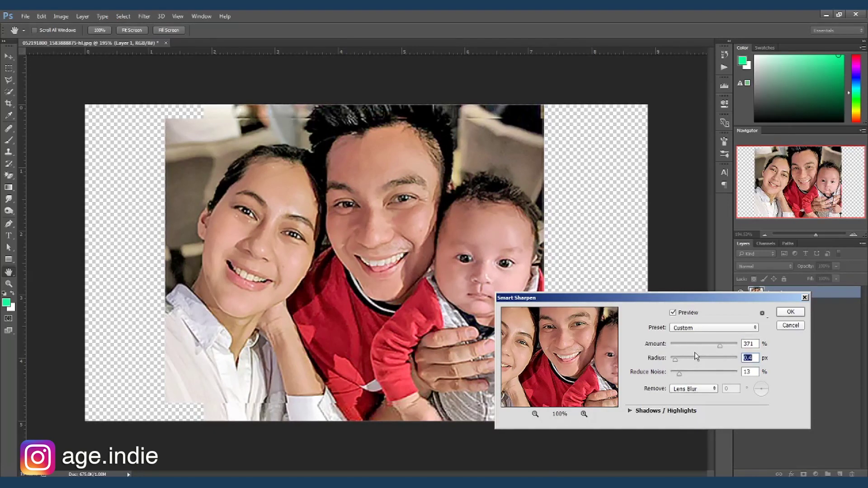
key("ctrl+z")
left_click(797, 312)
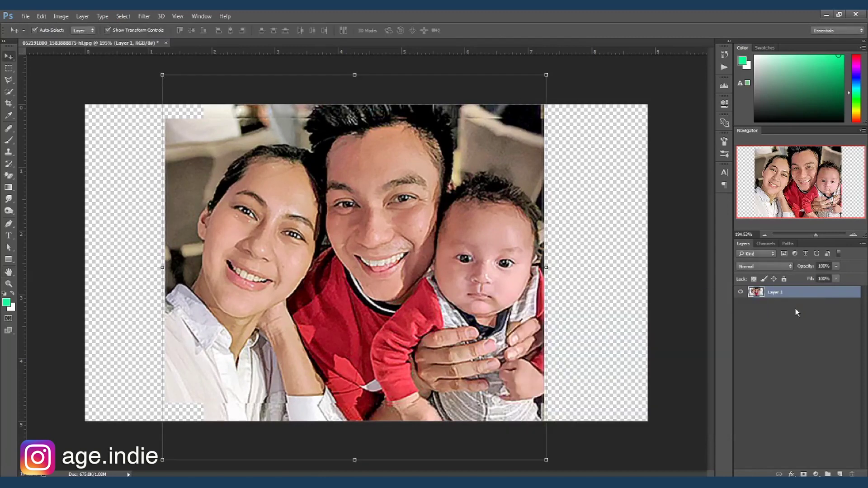
- Warm the photo with a warming Photo Filter and boost its Vibrance
left_click(60, 16)
left_click(180, 105)
left_click(674, 173)
left_click(60, 16)
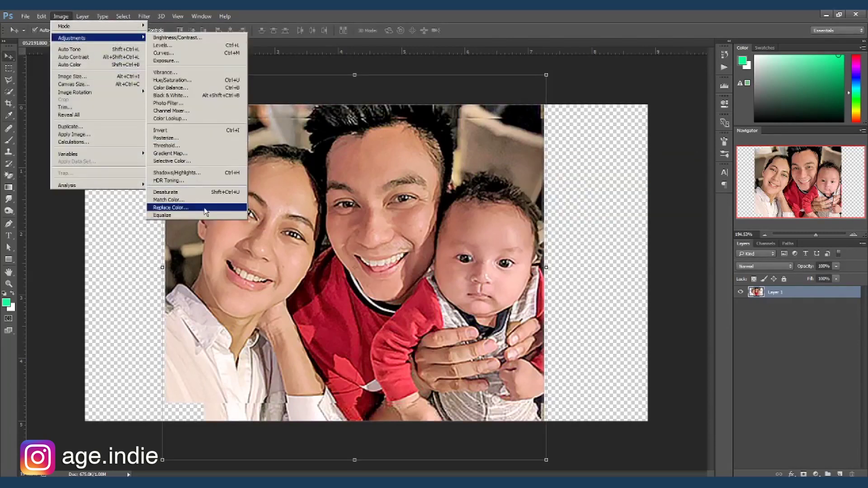
left_click(181, 75)
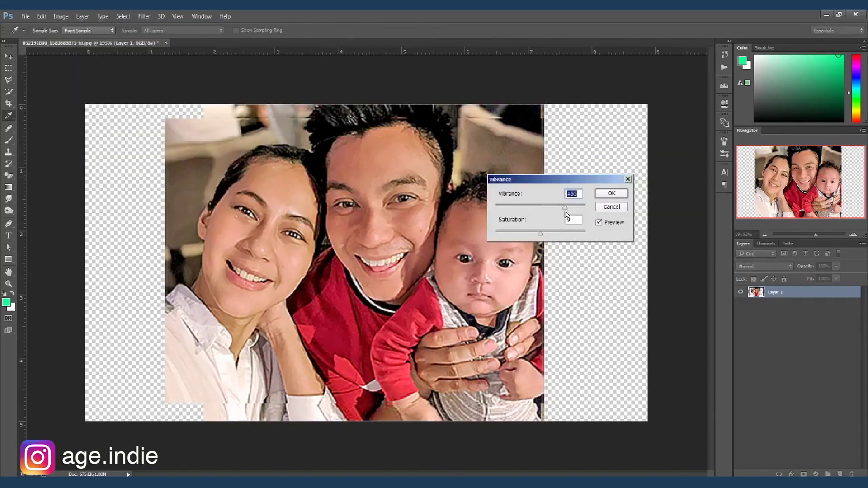
left_click(611, 194)
key("v")
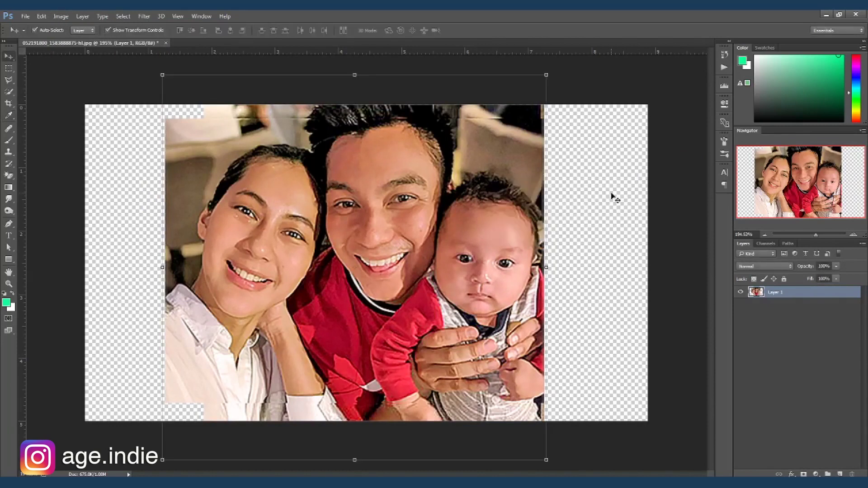
- Add a new empty layer above the photo set to Color blending
left_click(840, 474)
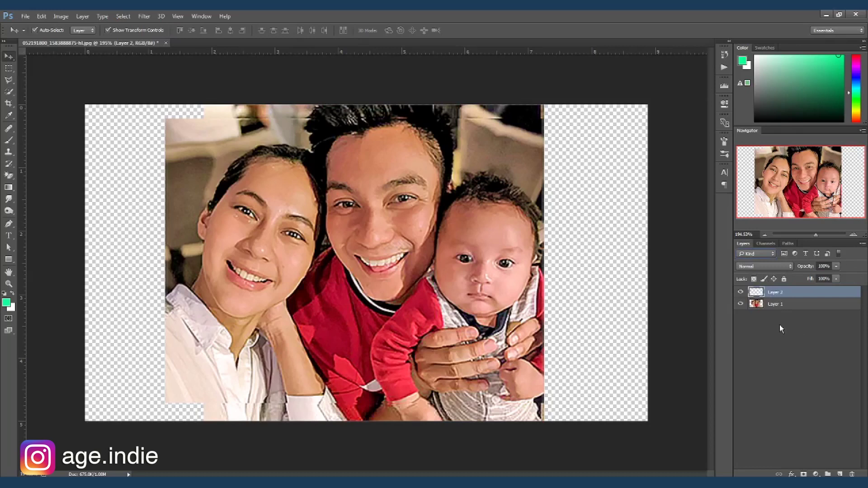
left_click(782, 271)
left_click(782, 436)
- On Layer 1, brush yellow from the man's hair down the woman's side and a faint red haze on the right
key("alt+bracketleft")
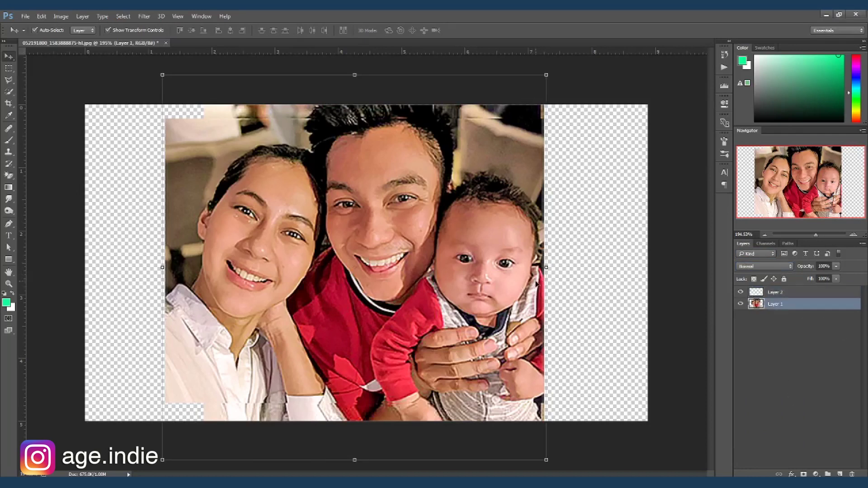
key("b")
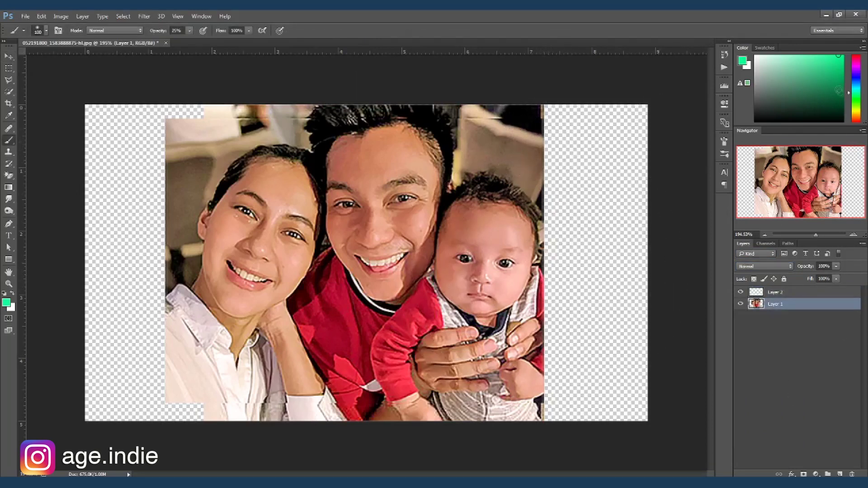
left_click(856, 111)
mouse_move(268, 144)
left_mouse_down()
mouse_move(203, 208)
mouse_move(186, 322)
left_mouse_up()
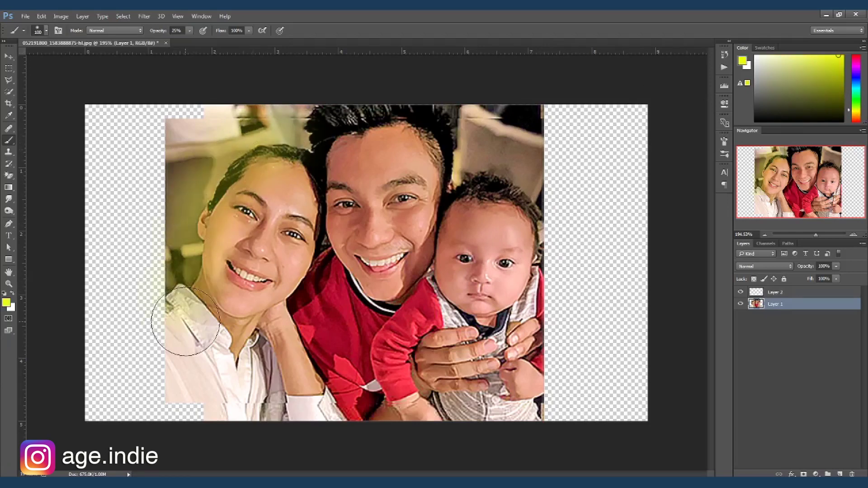
key("ctrl+z")
mouse_move(369, 78)
left_mouse_down()
mouse_move(291, 97)
mouse_move(174, 291)
left_mouse_up()
left_click(407, 312, "alt")
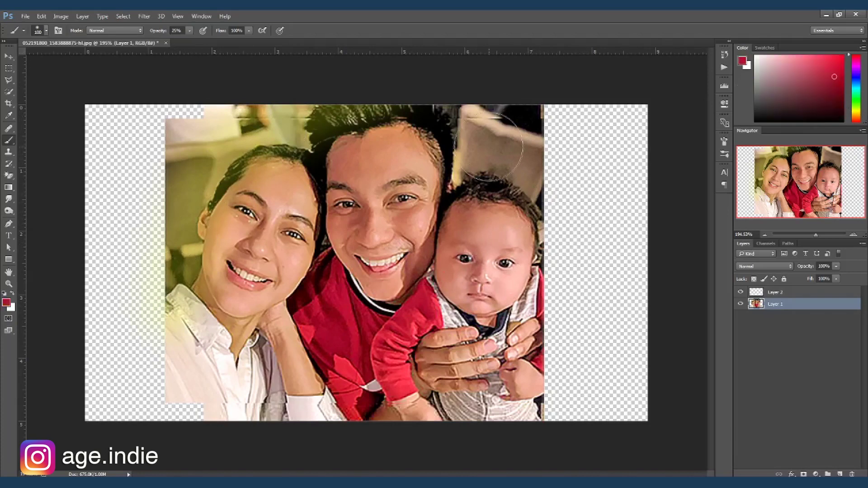
left_click_drag(511, 149, 614, 306)
- Paint green across the man's hair top and a yellow glow along his face and hair
left_click(856, 102)
left_click(823, 55)
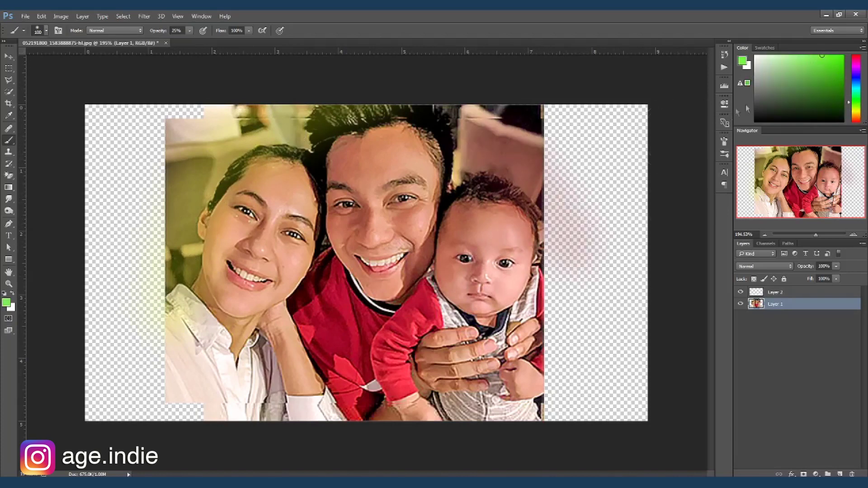
left_click_drag(426, 87, 502, 115)
key("alt")
left_click(857, 110)
left_click_drag(326, 135, 344, 264)
mouse_move(428, 263)
left_mouse_down()
mouse_move(457, 187)
mouse_move(441, 307)
left_mouse_up()
- At 16% brush opacity, add pink blush to the woman's, man's and baby's cheeks
left_click_drag(858, 68, 858, 56)
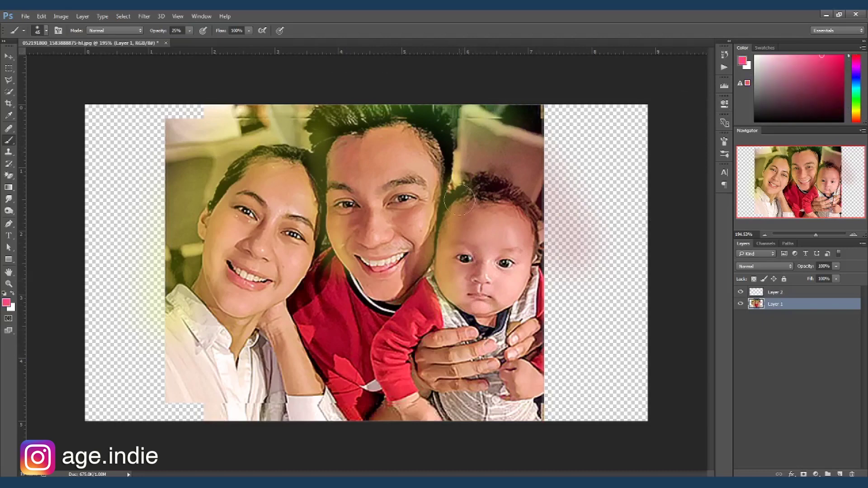
left_click(190, 30)
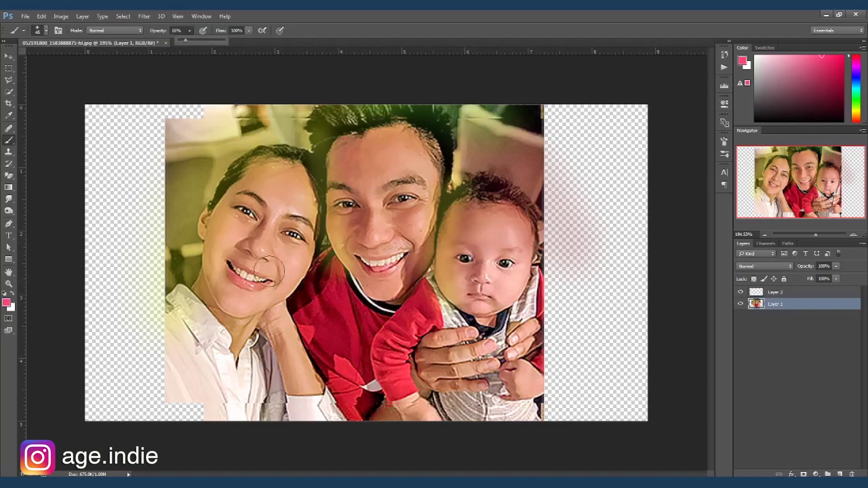
left_click(271, 239)
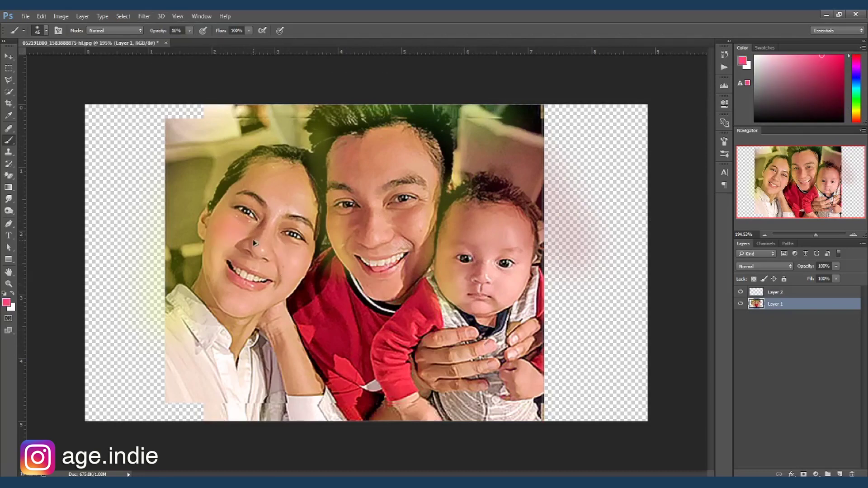
left_click_drag(312, 266, 335, 278)
left_click_drag(337, 222, 344, 229)
left_click_drag(412, 217, 423, 227)
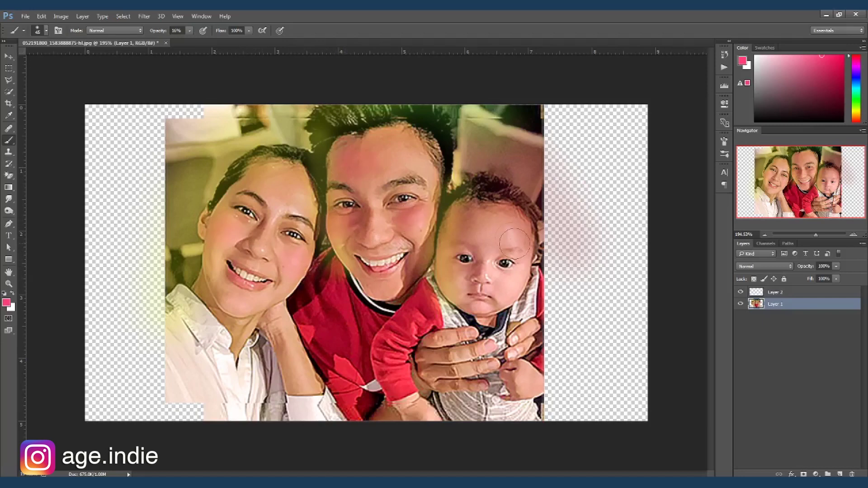
left_click_drag(525, 289, 511, 278)
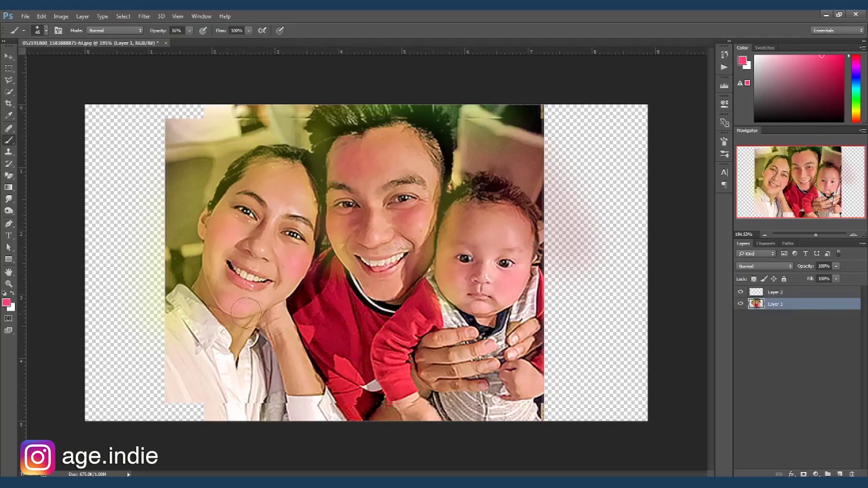
- Tint the baby's forehead yellow-green and paint dark red over the hair and top edge
left_click(399, 159, "alt")
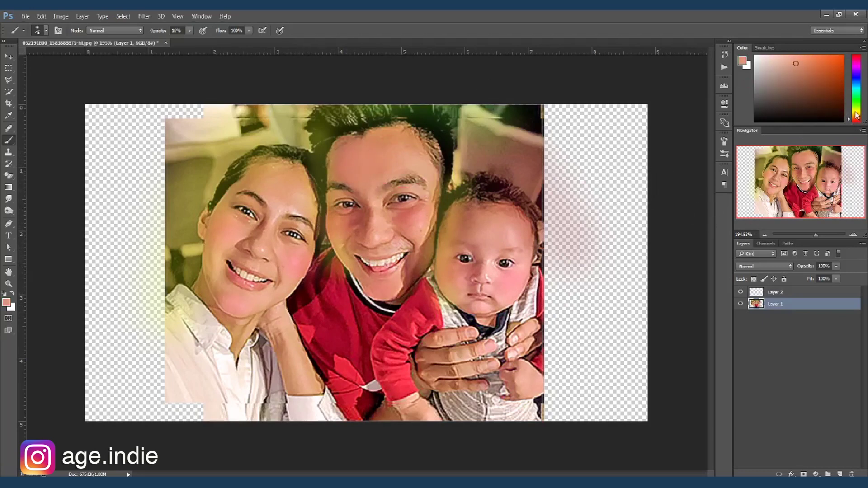
left_click_drag(856, 116, 857, 109)
left_click(832, 58)
key("bracketright")
key("bracketright")
mouse_move(492, 246)
left_mouse_down()
mouse_move(489, 228)
mouse_move(290, 185)
left_mouse_up()
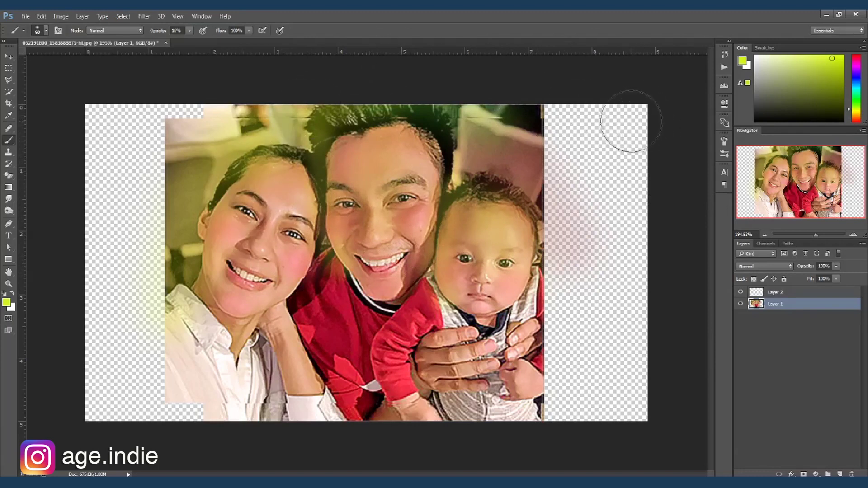
left_click(326, 355, "alt")
left_click_drag(439, 111, 526, 114)
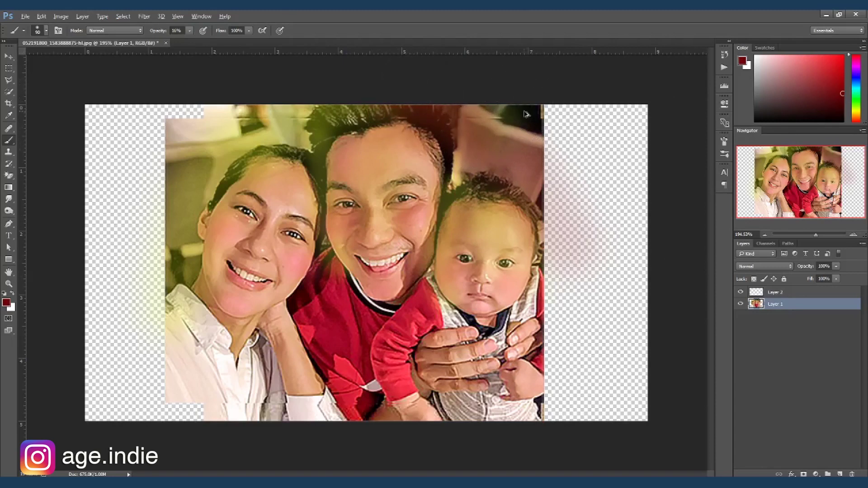
- Merge the colour layer and the photo layer into one layer
left_click(805, 292, "shift")
right_click(837, 293)
left_click(754, 363)
key("v")
- Start a pen path at the baby's head and trace up along the hair edge
scroll(515, 319, "up", 2)
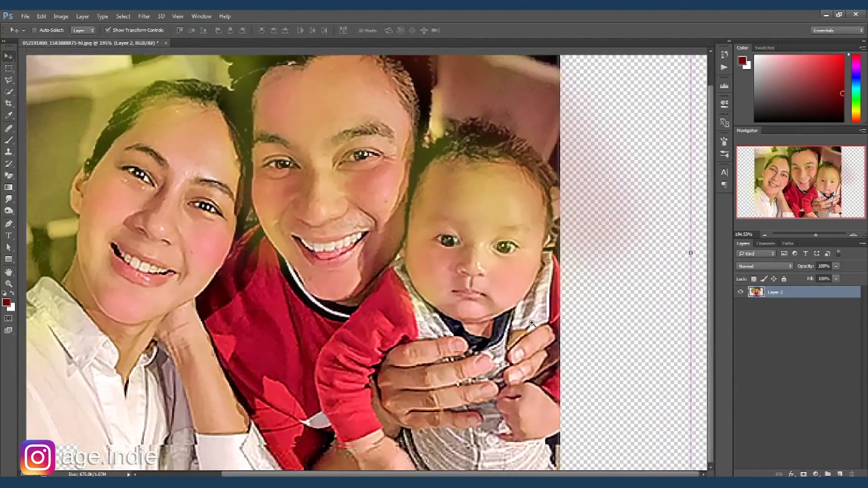
key("p")
left_click(555, 265)
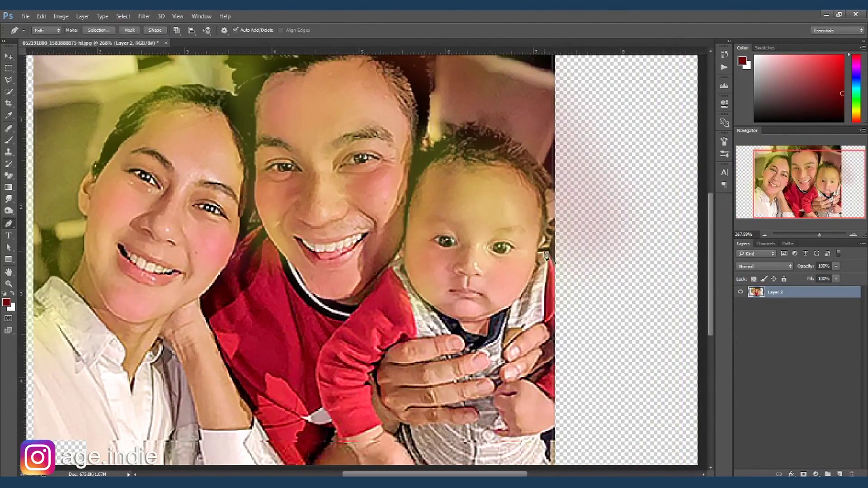
scroll(533, 230, "up", 3)
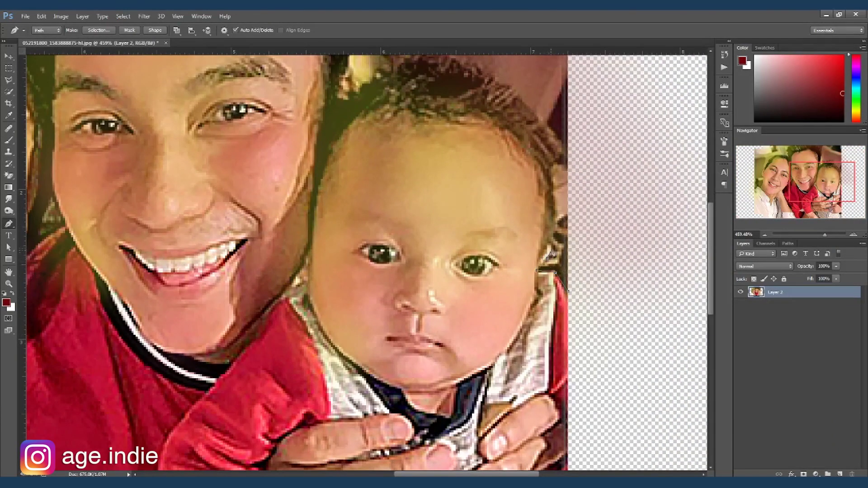
left_click(552, 174)
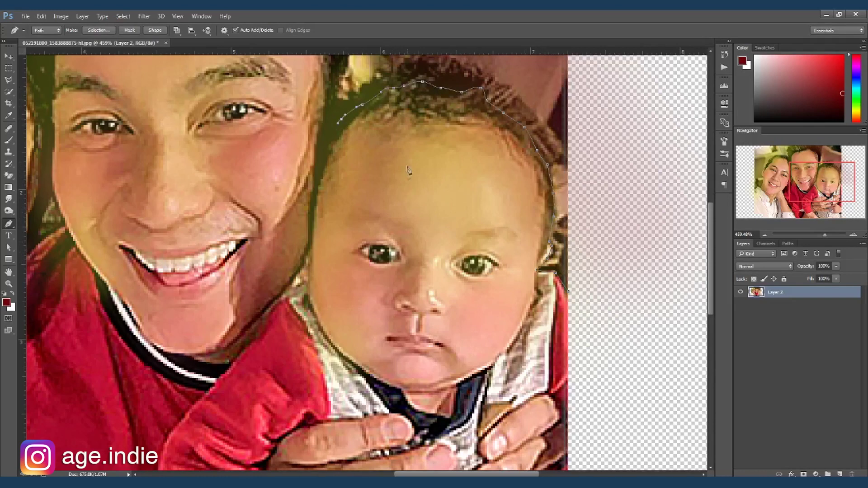
left_click_drag(409, 170, 450, 324)
left_click(390, 202)
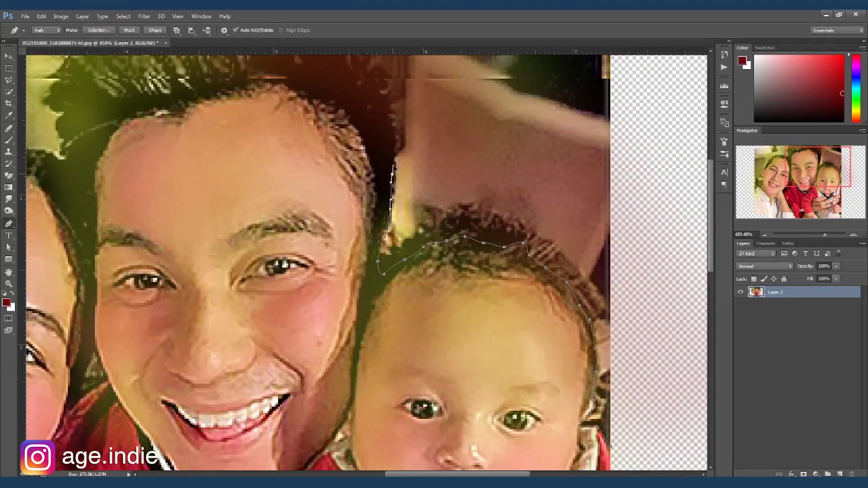
left_click(392, 177)
left_click(398, 157)
left_click_drag(397, 157, 425, 209)
- Continue the pen outline across the top of the man's hair and down the left side
left_click(409, 147)
left_click(388, 116)
left_click(363, 86)
left_click(114, 79)
left_click(88, 124)
left_click(81, 138)
- Close the outline down the woman's neck and bottom edge, and copy the selected family to a new layer
left_click_drag(95, 219, 401, 182)
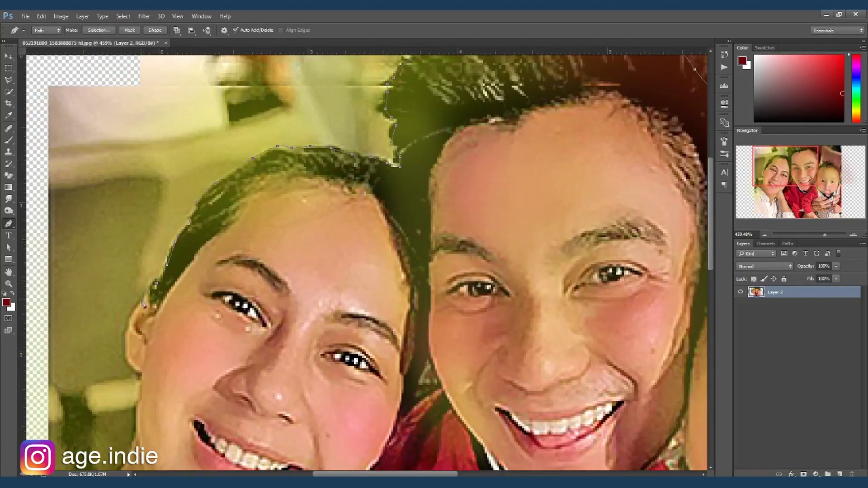
left_click_drag(144, 376, 204, 281)
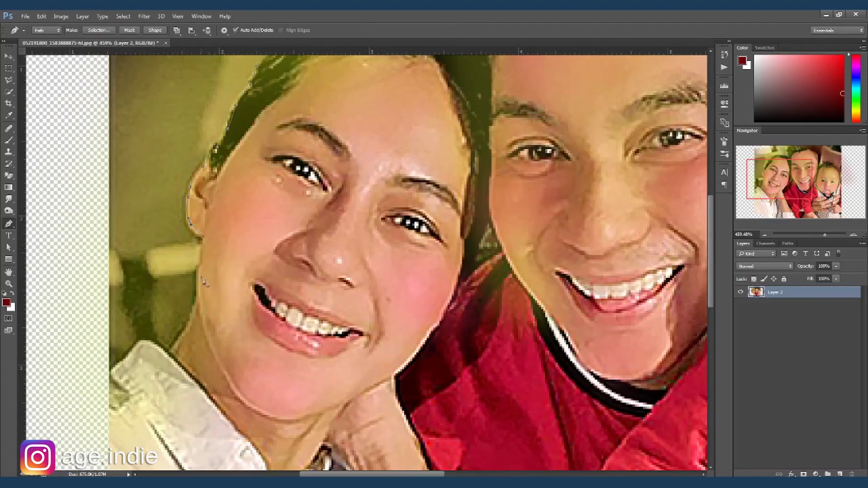
left_click(170, 351)
scroll(509, 340, "down", 3)
left_click_drag(90, 441, 683, 453)
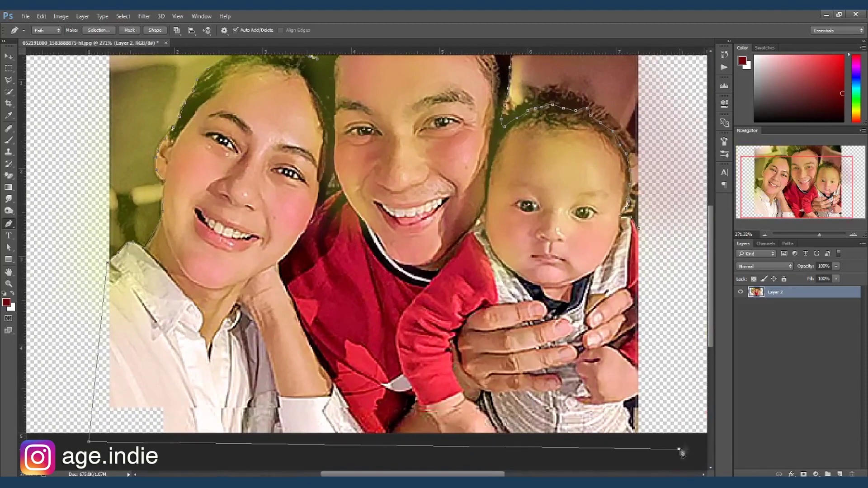
left_click(641, 232)
key("ctrl+Return")
key("ctrl+j")
key("v")
- Create a new 1920×1080 document named 'baim paula edit'
left_click(25, 16)
left_click(53, 28)
type("baim paula edit")
key("Return")
left_click(90, 42)
- Drag the family cutout into the new document and zoom out to see the whole canvas
mouse_move(362, 226)
left_mouse_down()
mouse_move(316, 203)
mouse_move(403, 310)
left_mouse_up()
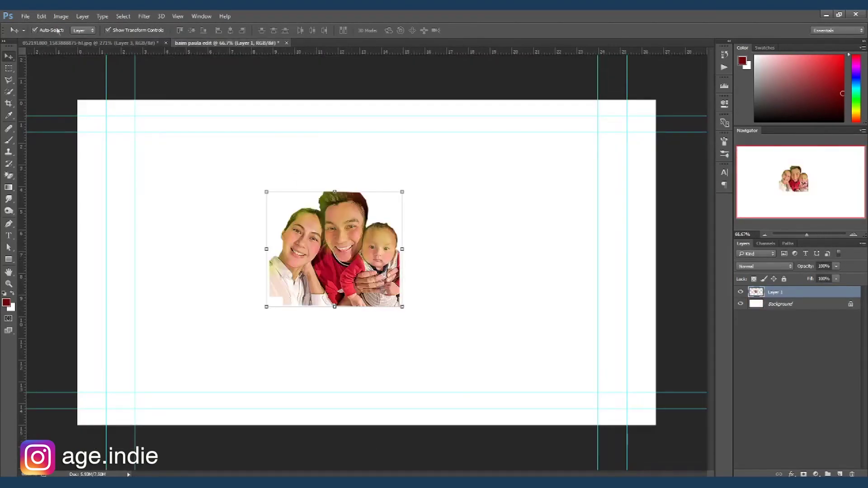
left_click(58, 30)
left_click(61, 17)
left_click(74, 77)
key("Escape")
scroll(474, 219, "up", 3)
mouse_move(503, 281)
left_mouse_down()
mouse_move(442, 311)
mouse_move(534, 417)
left_mouse_up()
- Scale the family cutout up to fill most of the canvas and save as baim paula edit.psd
key("ctrl+t")
left_click_drag(272, 196, 165, 106)
key("Return")
key("ctrl+s")
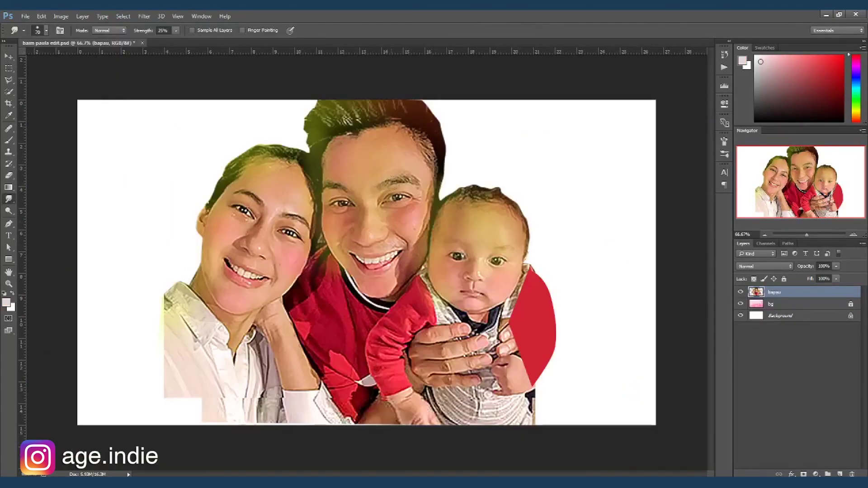
- Smudge the baby's cheeks and jawline smooth at about 54% strength, resizing the brush as needed
scroll(494, 268, "up", 3)
scroll(532, 282, "up", 3)
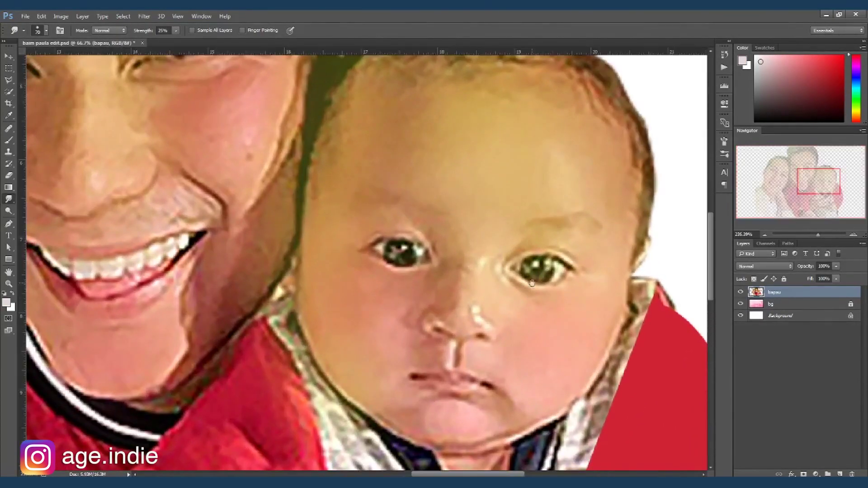
left_click_drag(532, 283, 472, 271)
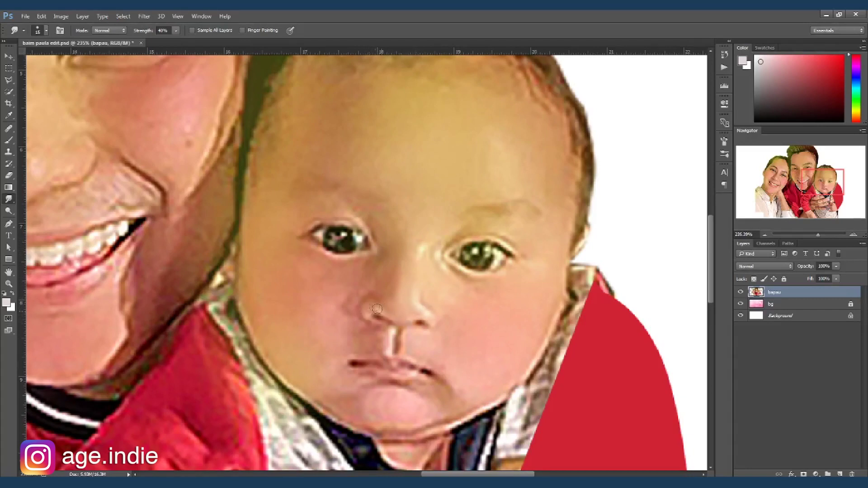
key("bracketright")
left_click(173, 32)
left_click(401, 237)
key("bracketright")
key("bracketright")
mouse_move(509, 382)
left_mouse_down()
mouse_move(480, 405)
mouse_move(462, 395)
mouse_move(515, 373)
mouse_move(462, 415)
mouse_move(521, 383)
left_mouse_up()
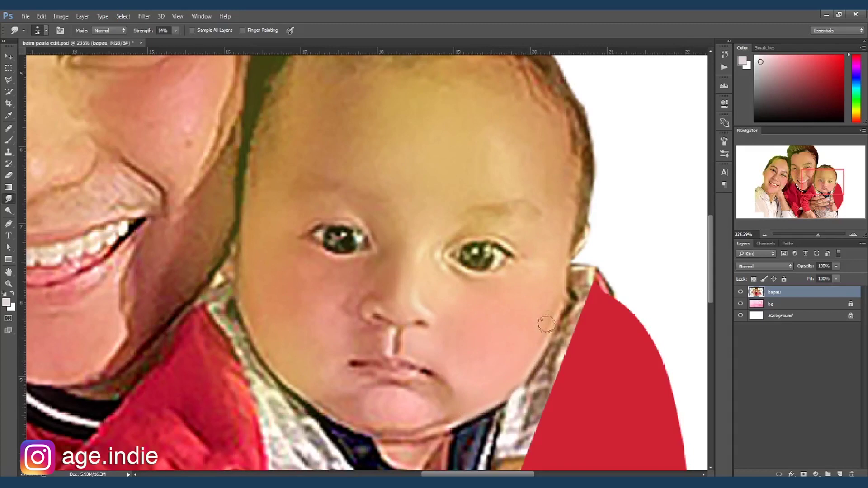
key("bracketleft")
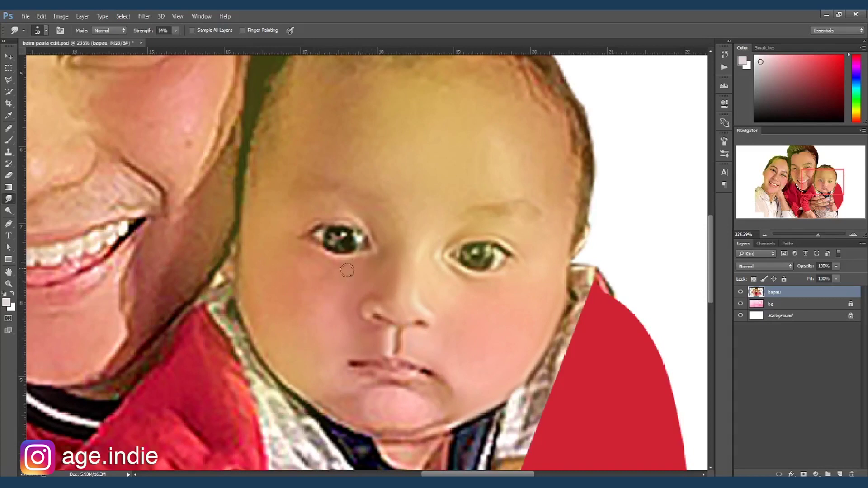
key("bracketright")
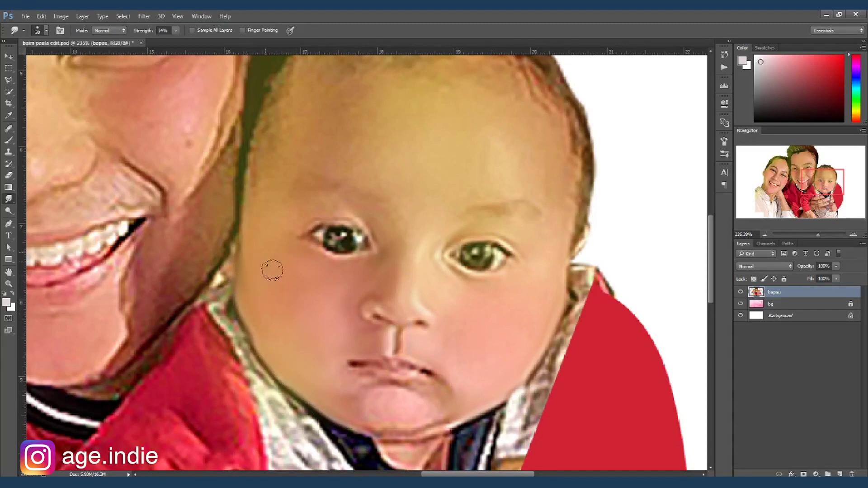
key("bracketleft")
- Smudge the baby's jaw shadow, chin and left eyelids into soft paint
key("bracketright")
mouse_move(383, 439)
left_mouse_down()
mouse_move(434, 429)
mouse_move(422, 421)
mouse_move(404, 432)
mouse_move(520, 374)
mouse_move(407, 415)
mouse_move(436, 415)
left_mouse_up()
key("bracketleft")
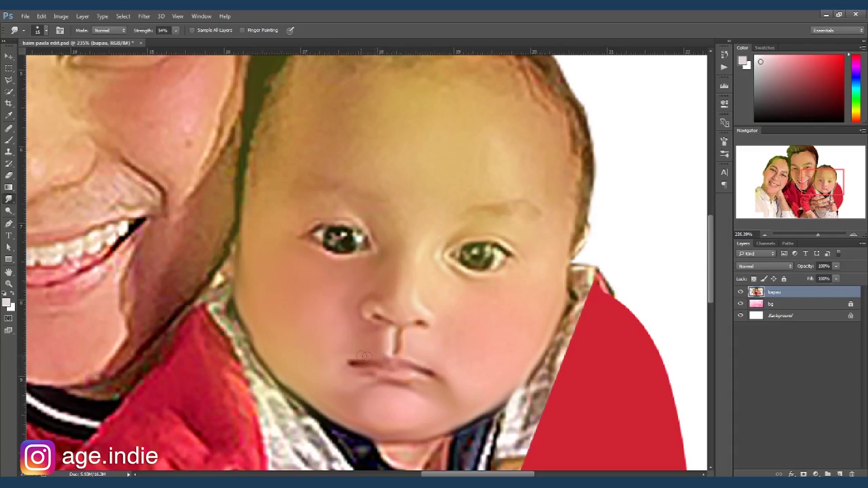
mouse_move(457, 403)
left_mouse_down()
mouse_move(397, 422)
mouse_move(456, 413)
left_mouse_up()
key("bracketleft")
left_click_drag(327, 237, 352, 241)
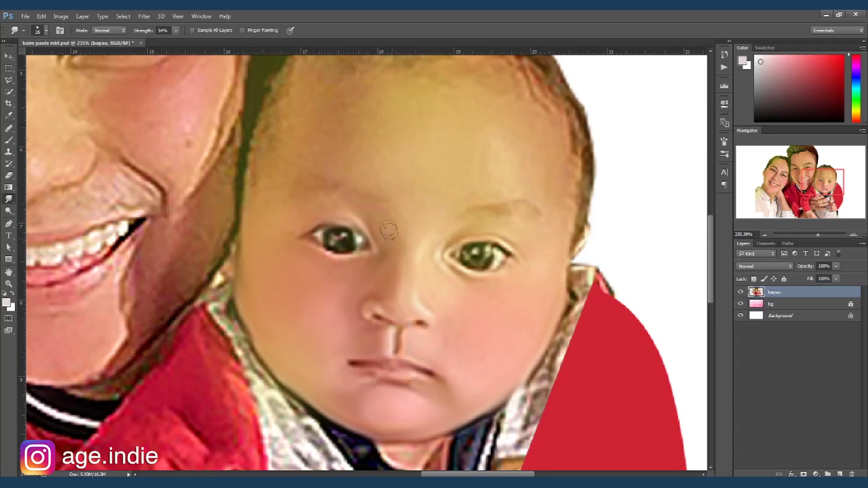
left_click_drag(317, 256, 354, 256)
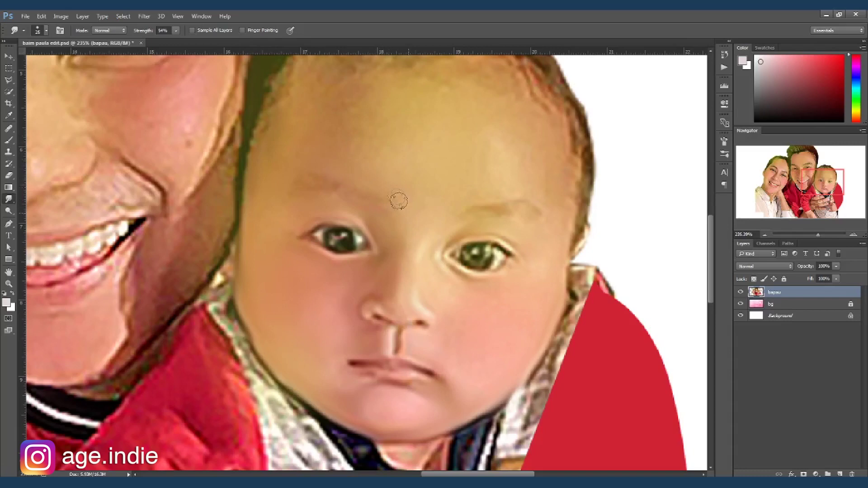
- Smudge away the speckles along the baby's forehead, hairline and hair edge by the ear
key("bracketright")
key("bracketright")
scroll(446, 155, "up", 1)
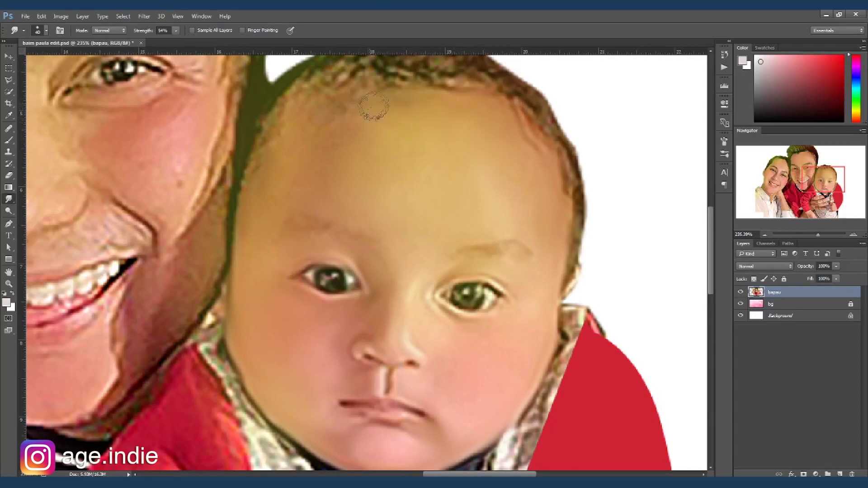
left_click_drag(349, 116, 254, 194)
scroll(362, 136, "down", 2)
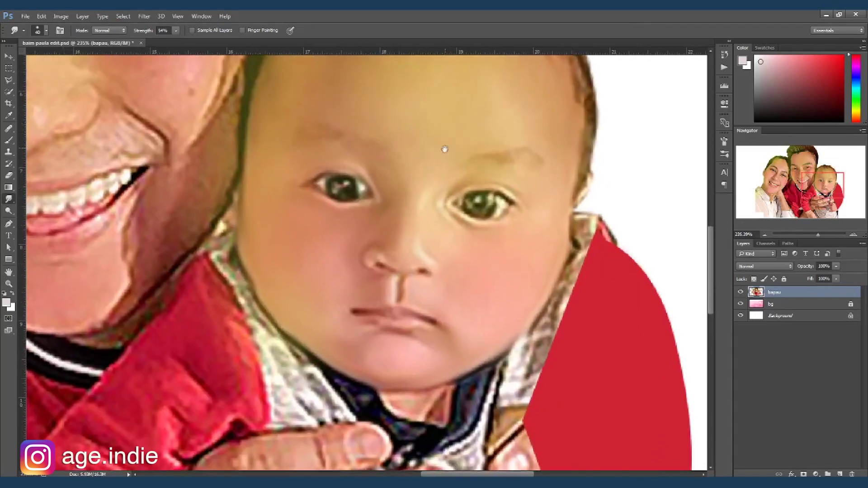
scroll(299, 249, "up", 3)
key("bracketleft")
key("bracketleft")
key("bracketleft")
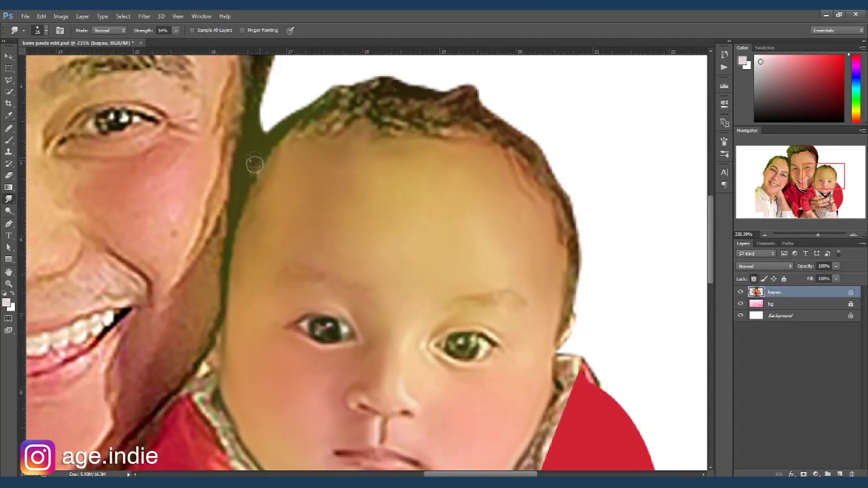
mouse_move(258, 161)
left_mouse_down()
mouse_move(332, 127)
mouse_move(347, 88)
left_mouse_up()
key("bracketleft")
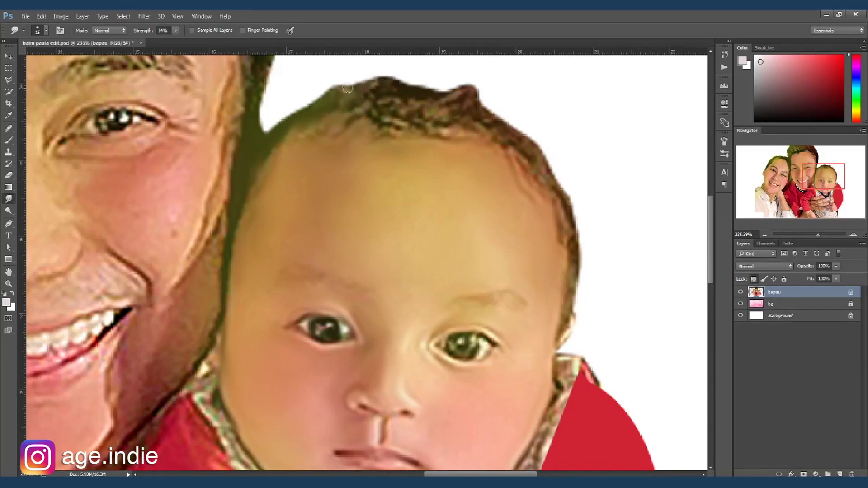
left_click_drag(379, 118, 404, 109)
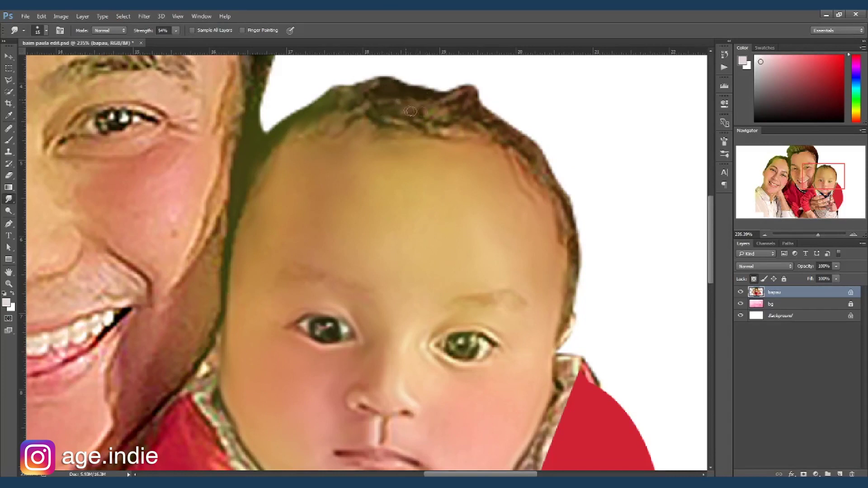
left_click_drag(451, 136, 480, 108)
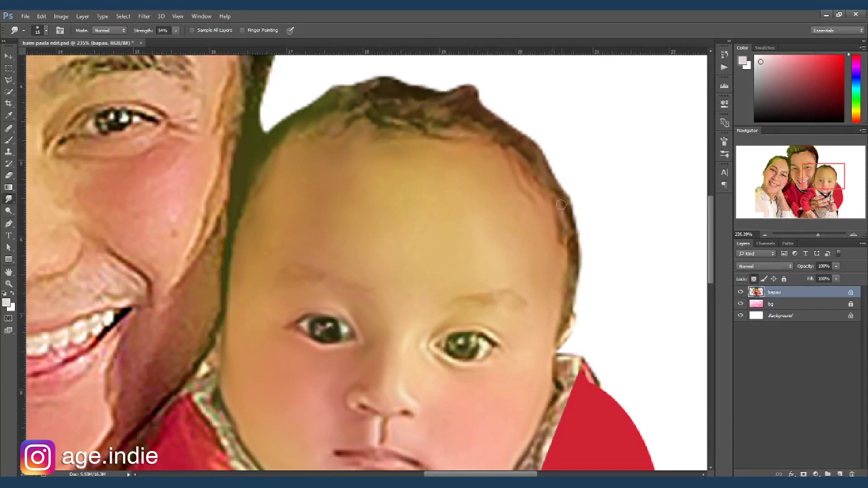
left_click_drag(565, 316, 569, 319)
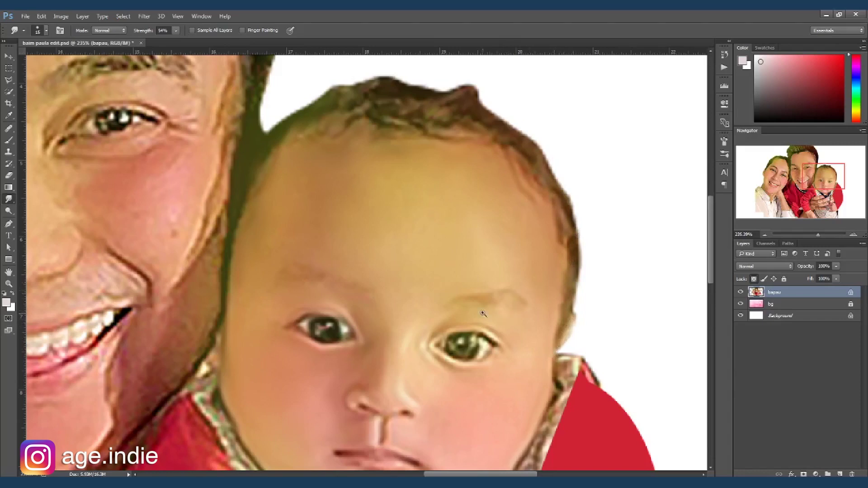
scroll(483, 313, "down", 2)
- Dodge both of the baby's cheeks, the chin and the forehead with an enlarged brush
key("o")
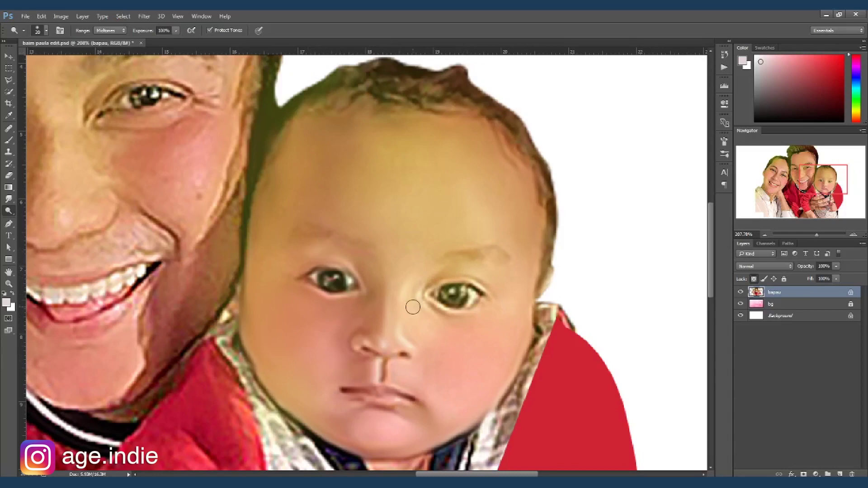
key("bracketright")
key("bracketright")
key("bracketright")
key("bracketright")
mouse_move(464, 348)
left_mouse_down()
mouse_move(475, 354)
mouse_move(455, 388)
left_mouse_up()
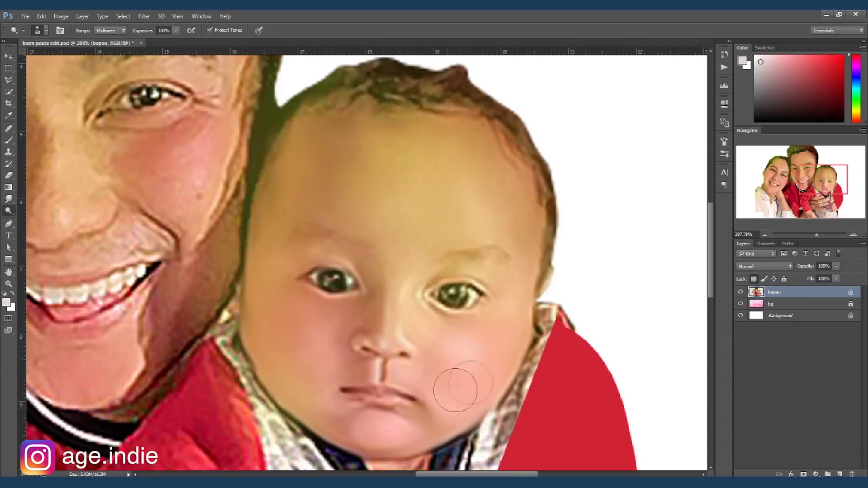
left_click_drag(310, 326, 353, 353)
mouse_move(393, 432)
left_mouse_down()
mouse_move(382, 427)
mouse_move(403, 450)
left_mouse_up()
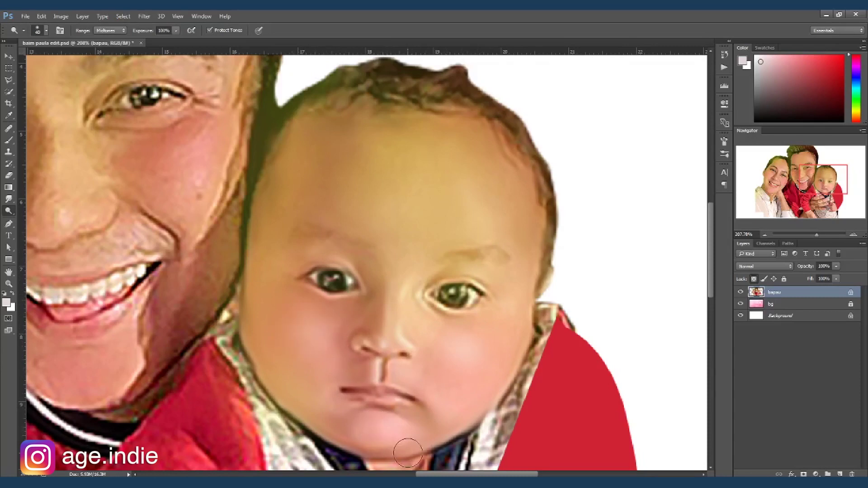
left_click_drag(417, 161, 475, 247)
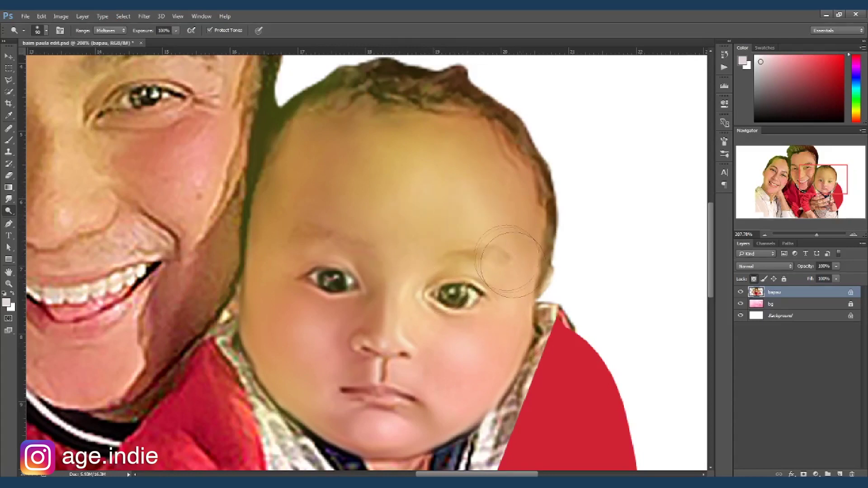
scroll(457, 294, "down", 3)
scroll(437, 292, "up", 1)
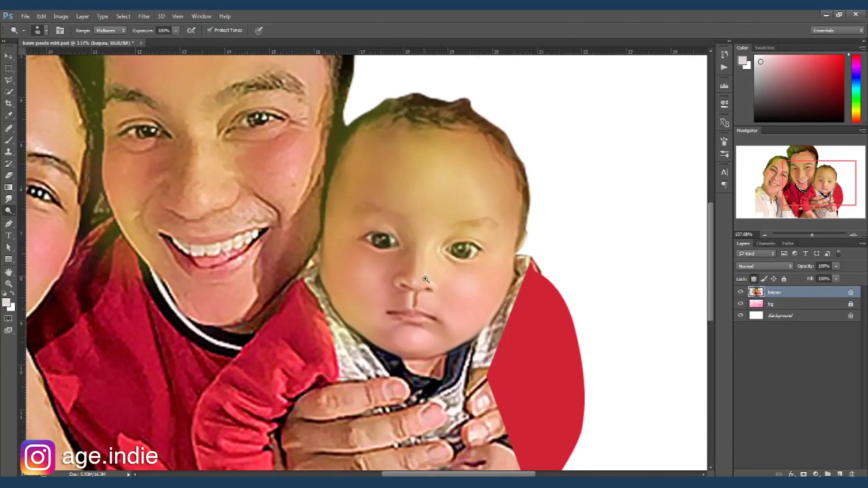
scroll(426, 280, "up", 1)
scroll(452, 277, "up", 1)
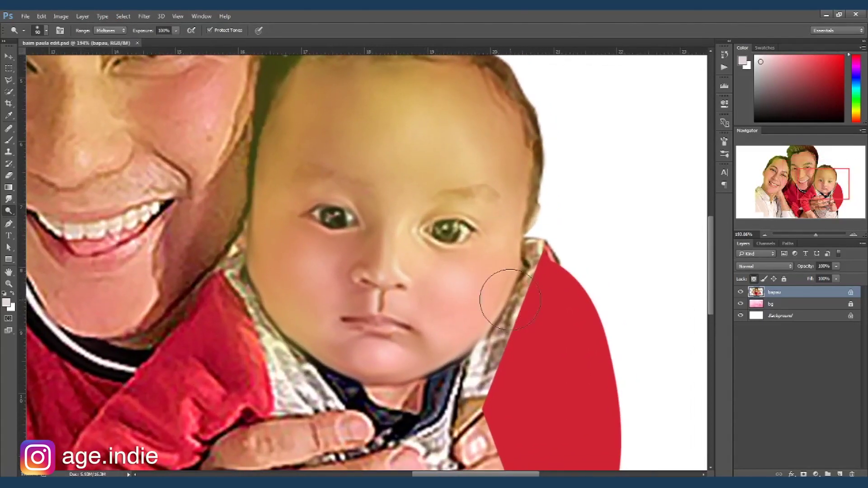
- Smudge the baby's cheek edge and the collar edge beside the chin at 54% strength
key("r")
left_click_drag(536, 242, 518, 249)
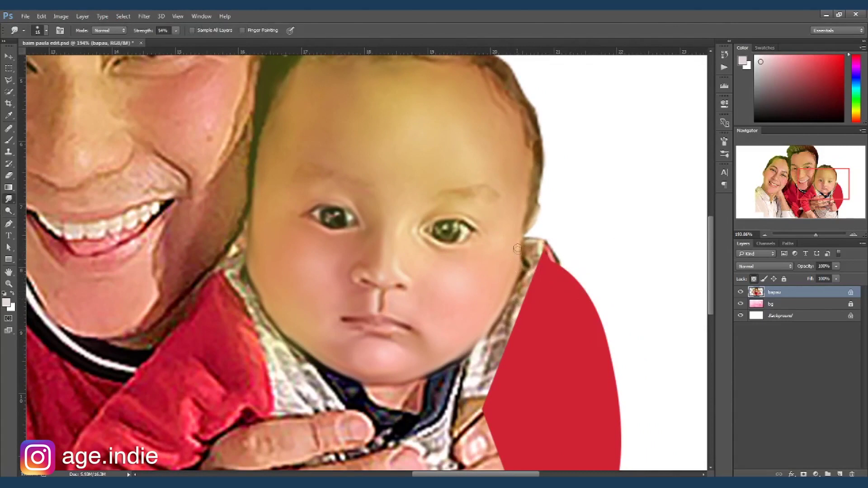
scroll(497, 318, "down", 3)
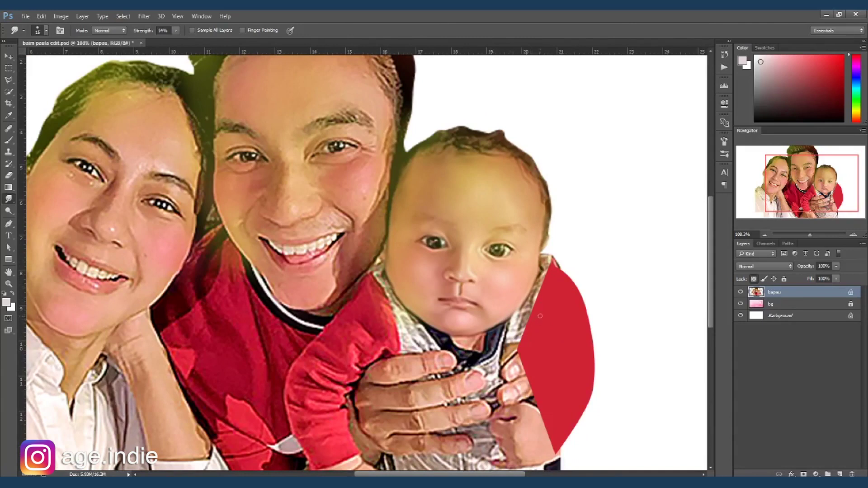
scroll(537, 256, "up", 1)
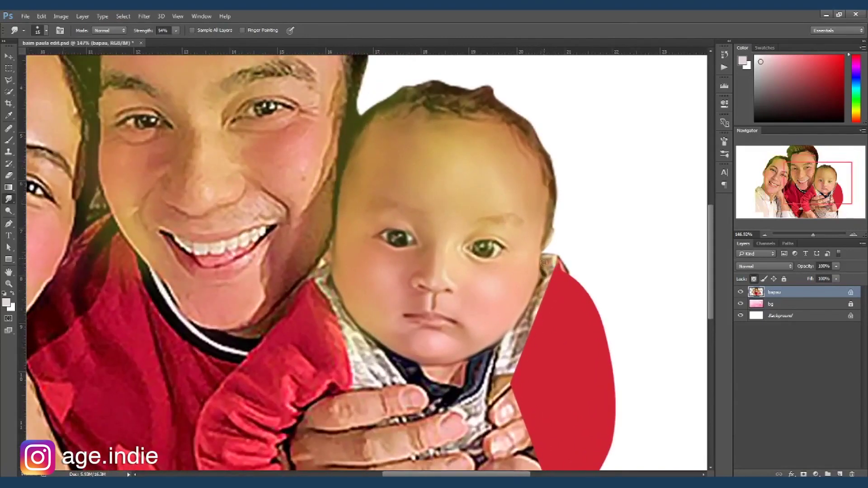
scroll(545, 260, "up", 1)
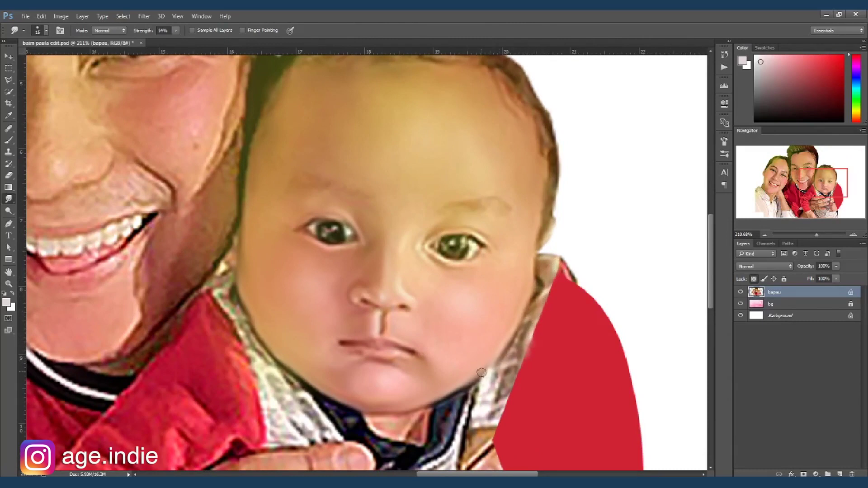
left_click_drag(494, 391, 481, 439)
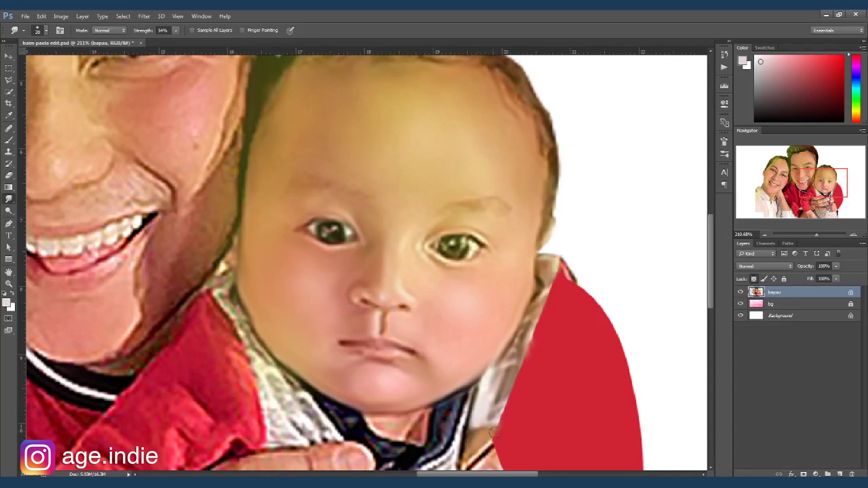
- Smear the baby's collar, neck skin, cheek outline and collar stripe into soft strokes
scroll(488, 429, "down", 3)
left_click_drag(458, 326, 428, 349)
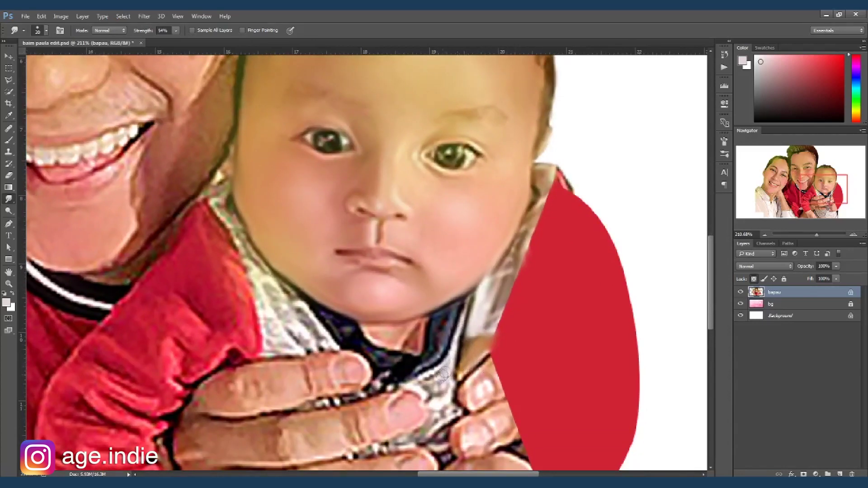
left_click_drag(372, 333, 404, 329)
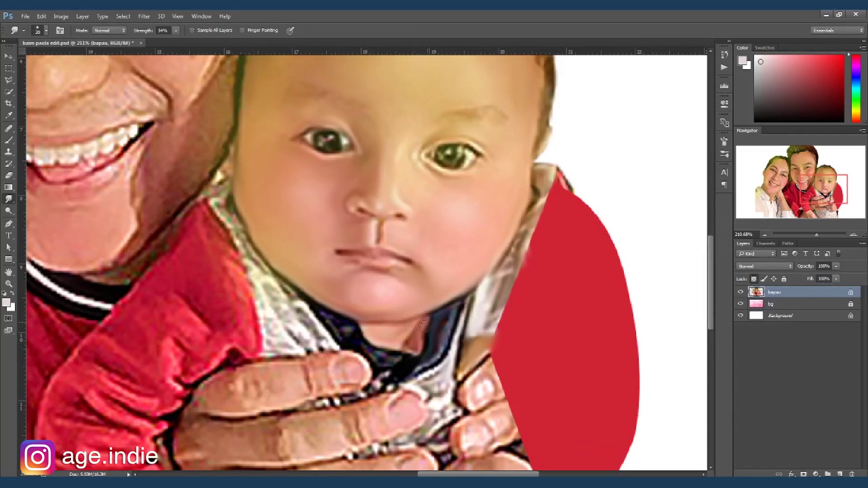
left_click_drag(423, 339, 417, 366)
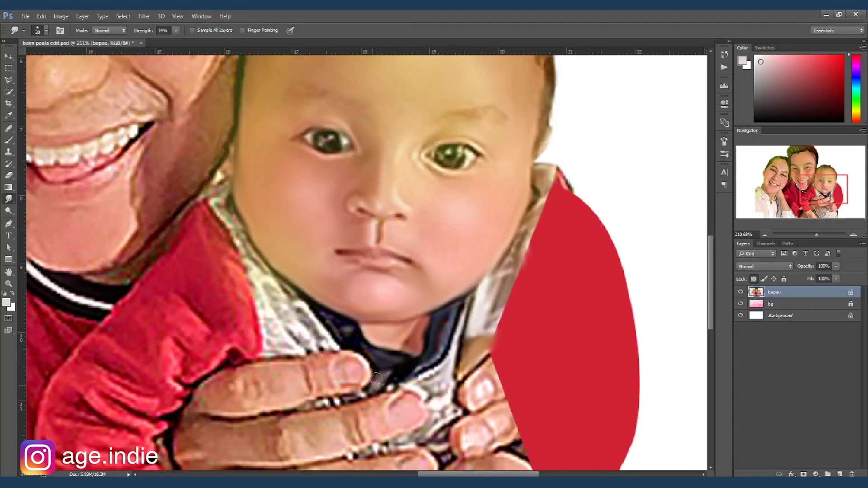
left_click_drag(337, 330, 361, 341)
mouse_move(223, 179)
left_mouse_down()
mouse_move(219, 200)
mouse_move(249, 243)
left_mouse_up()
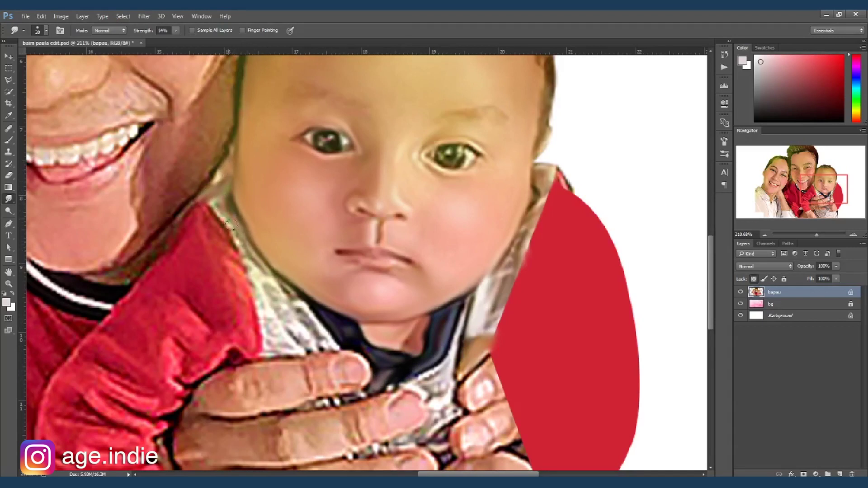
mouse_move(248, 261)
left_mouse_down()
mouse_move(289, 351)
mouse_move(262, 264)
mouse_move(324, 348)
mouse_move(290, 292)
mouse_move(342, 347)
left_mouse_up()
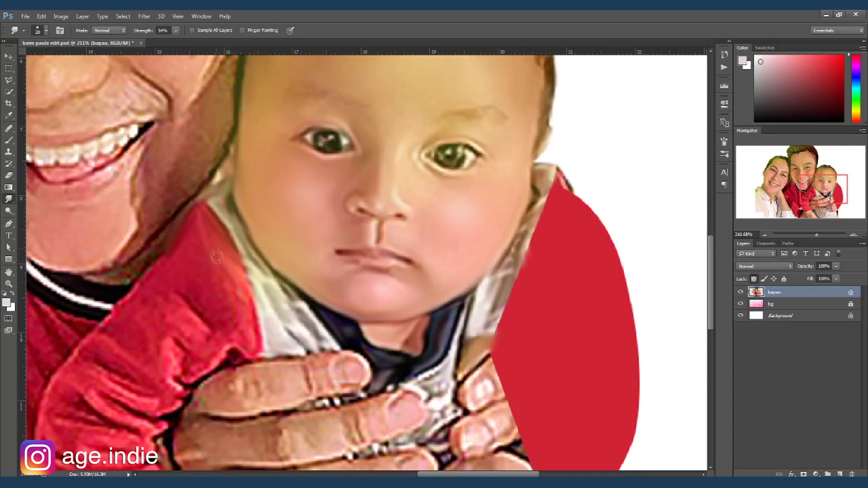
key("bracketleft")
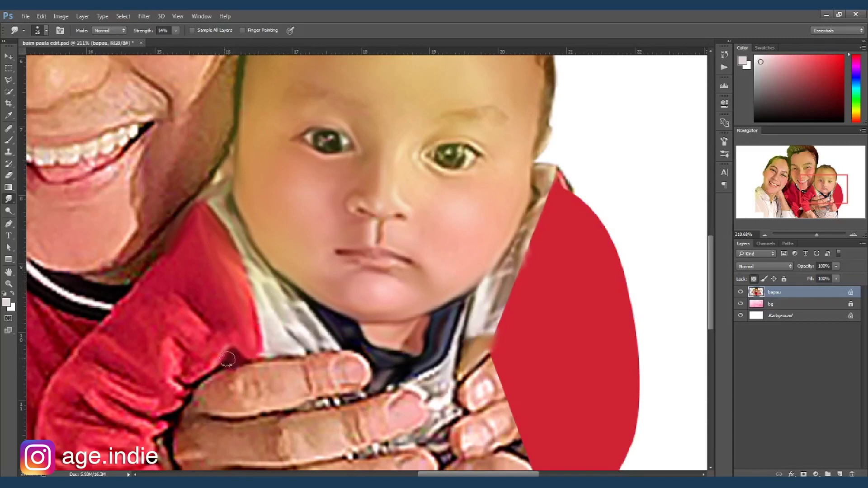
key("bracketright")
key("bracketright")
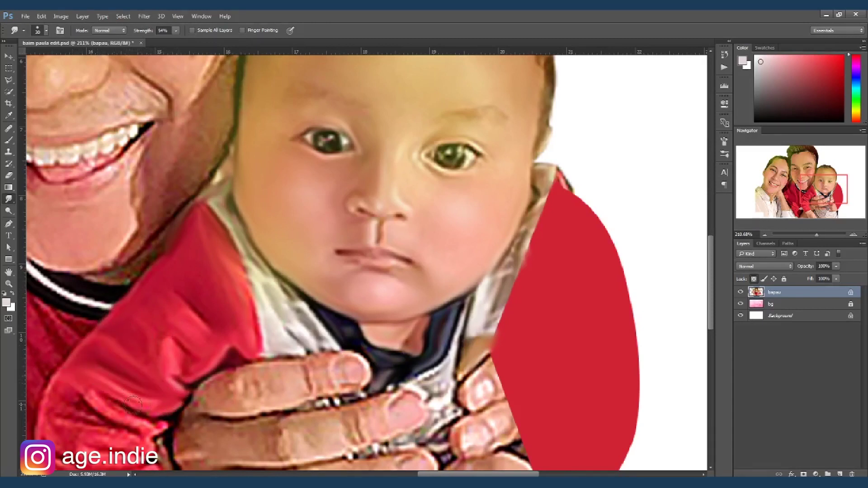
- Pan down to the hands and smudge the bracelet and knuckles with a resized brush
scroll(172, 399, "down", 2)
scroll(170, 389, "left", 1)
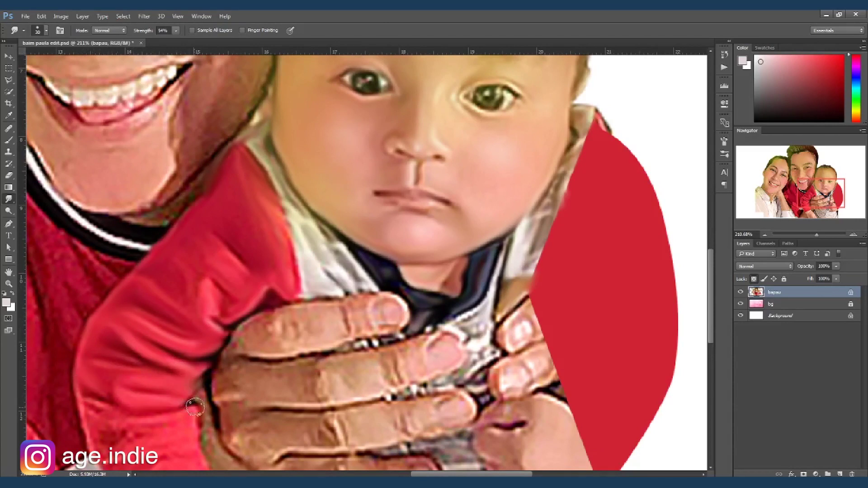
scroll(171, 422, "down", 3)
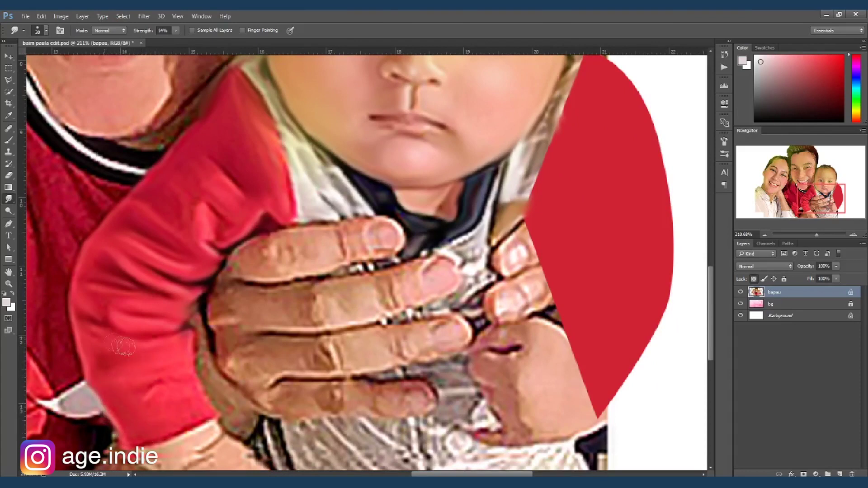
scroll(199, 406, "down", 2)
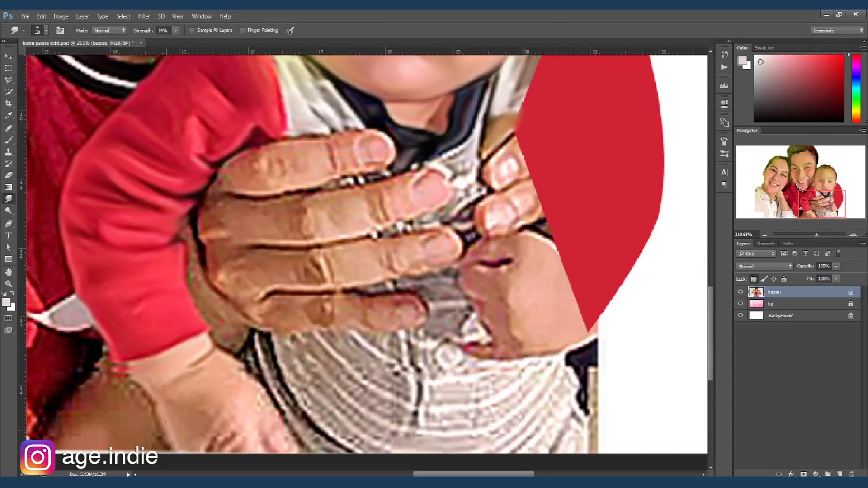
key("bracketright")
key("bracketright")
key("bracketright")
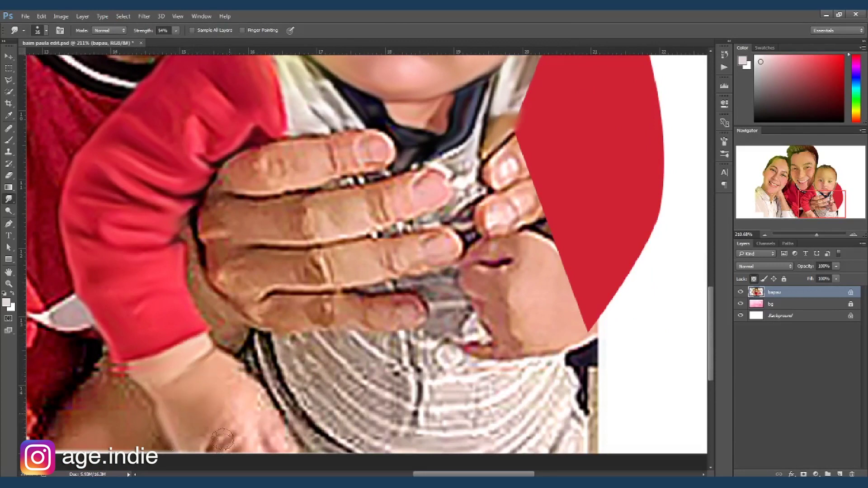
key("bracketleft")
key("bracketleft")
key("bracketleft")
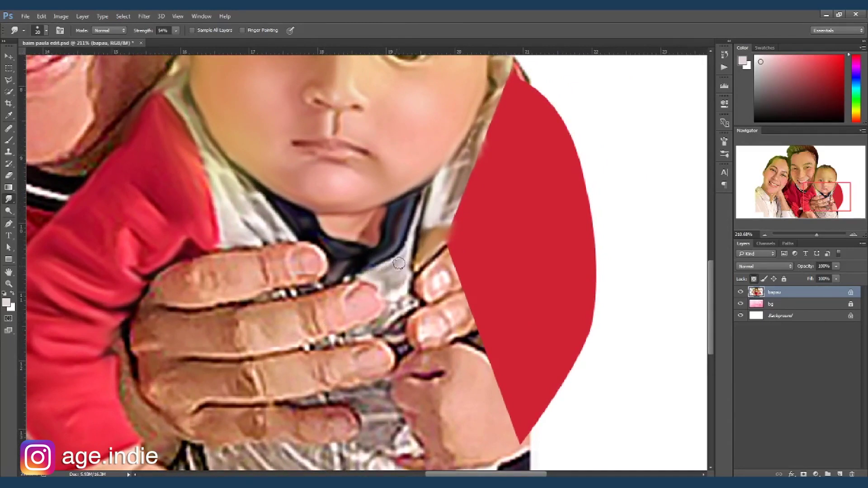
left_click_drag(404, 285, 348, 348)
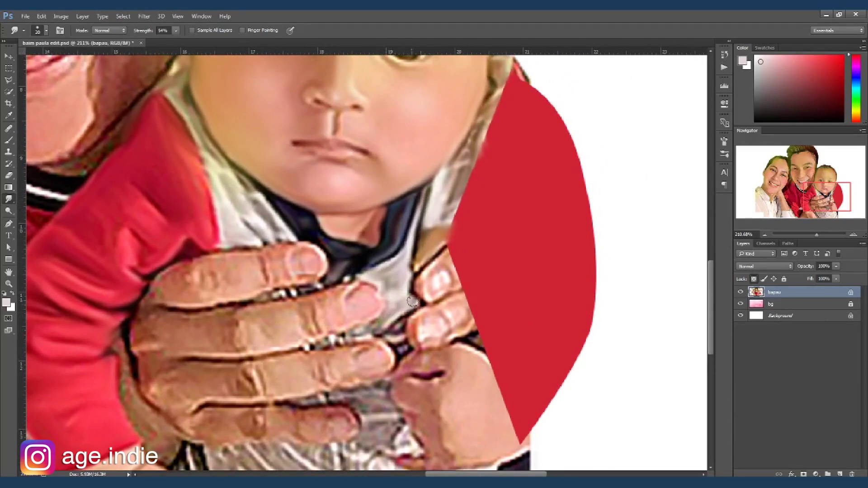
scroll(375, 371, "down", 3)
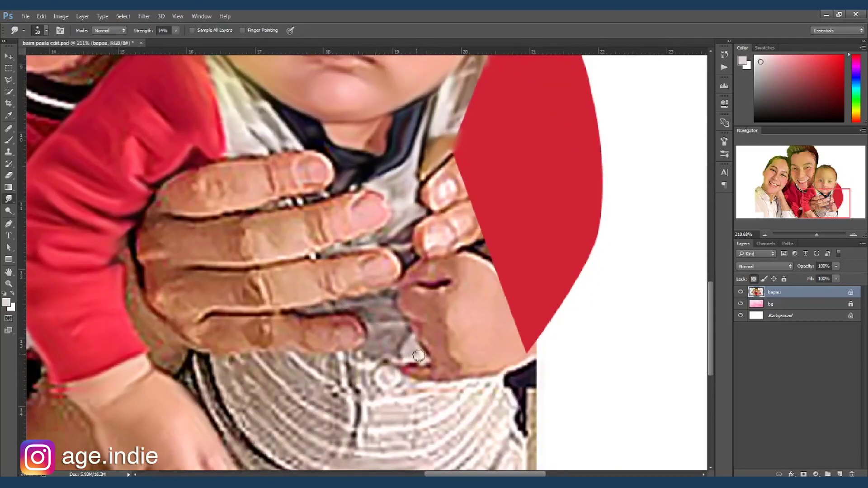
left_click_drag(334, 378, 344, 336)
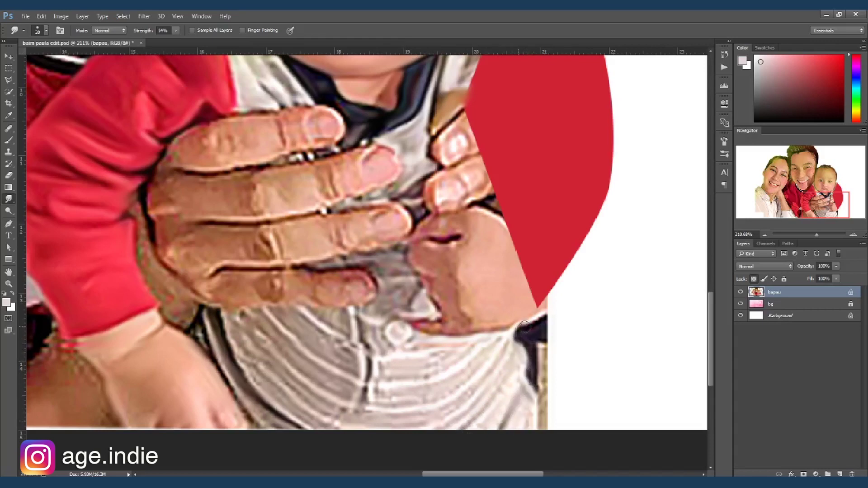
- Smear the shirt edge and blend the skin between fingertip and the baby's lip
left_click_drag(536, 319, 538, 379)
scroll(484, 258, "up", 2)
scroll(484, 258, "left", 2)
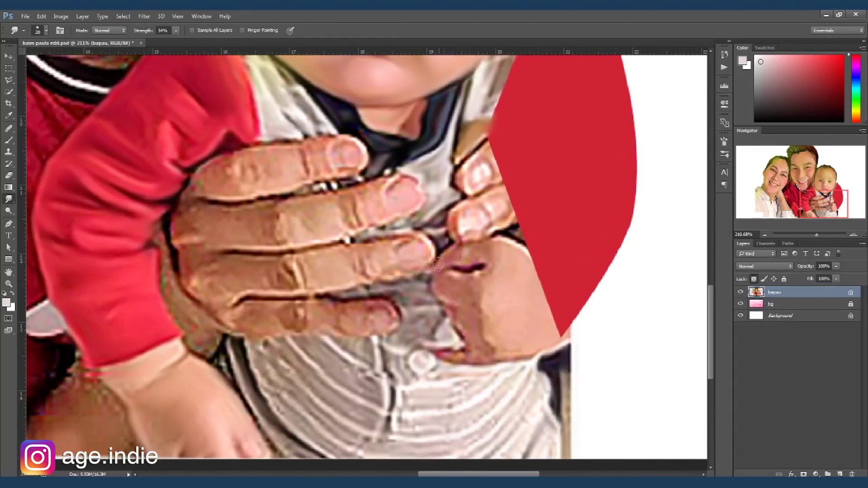
mouse_move(465, 264)
left_mouse_down()
mouse_move(487, 249)
mouse_move(533, 256)
left_mouse_up()
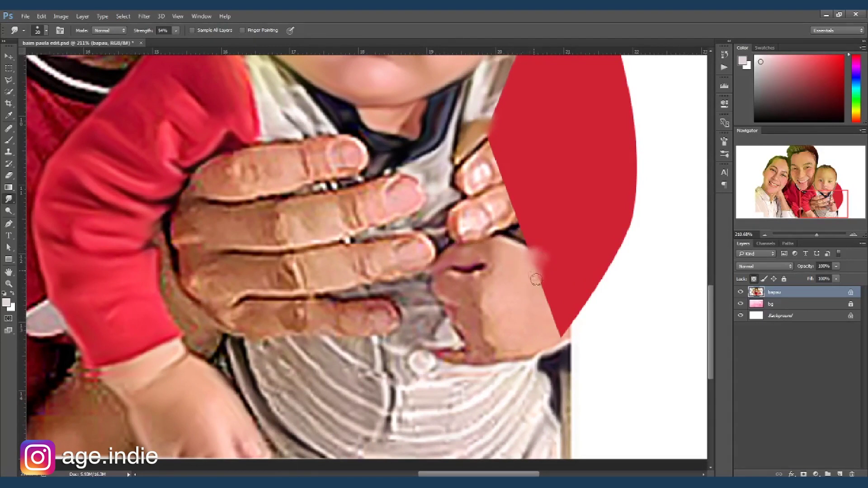
left_click_drag(442, 292, 496, 262)
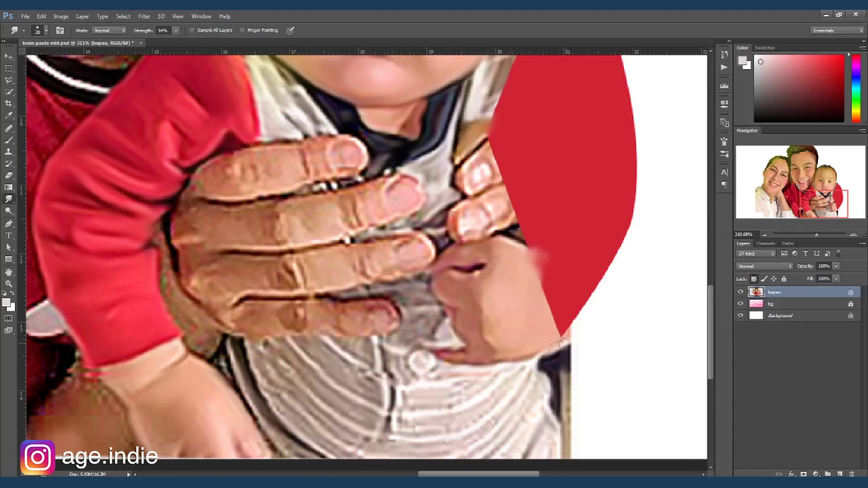
- Soften the finger boundary and the upper and lower finger creases into skin tone
left_click_drag(530, 324, 549, 419)
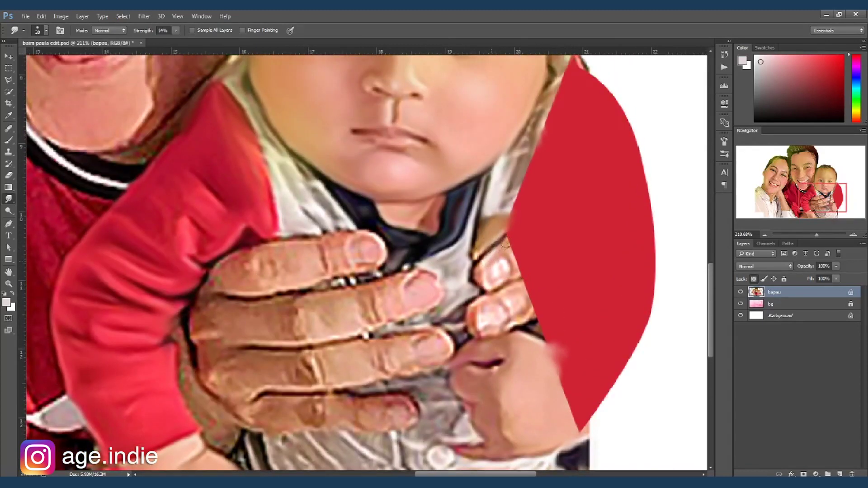
left_click_drag(517, 293, 525, 312)
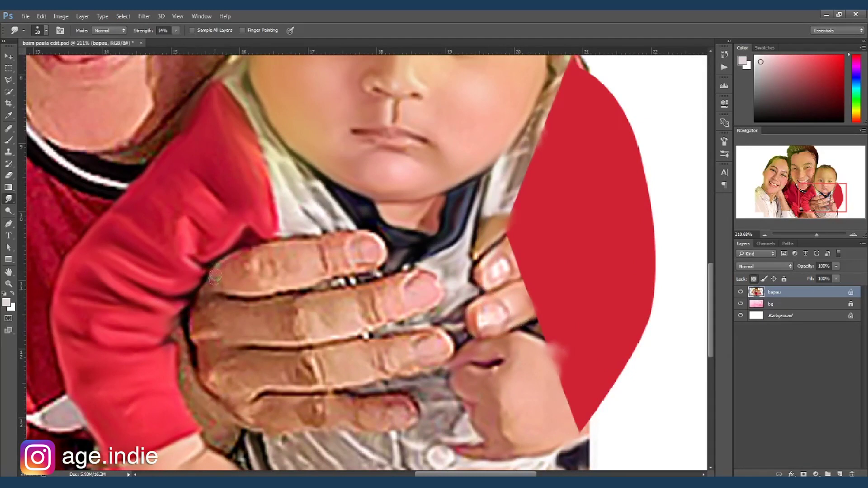
left_click_drag(253, 284, 268, 295)
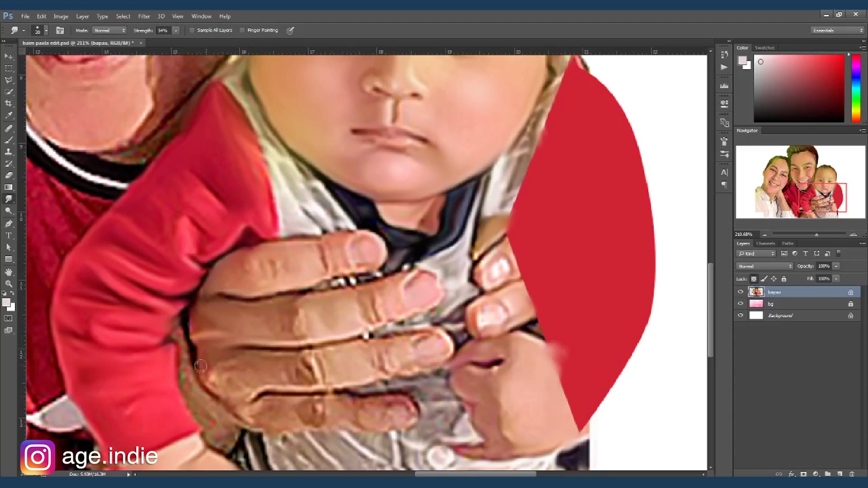
left_click_drag(255, 392, 293, 389)
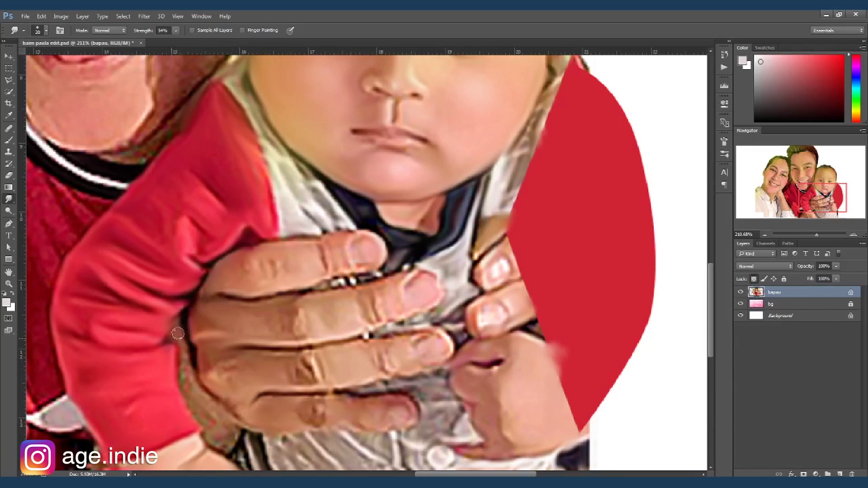
left_click_drag(218, 413, 224, 400)
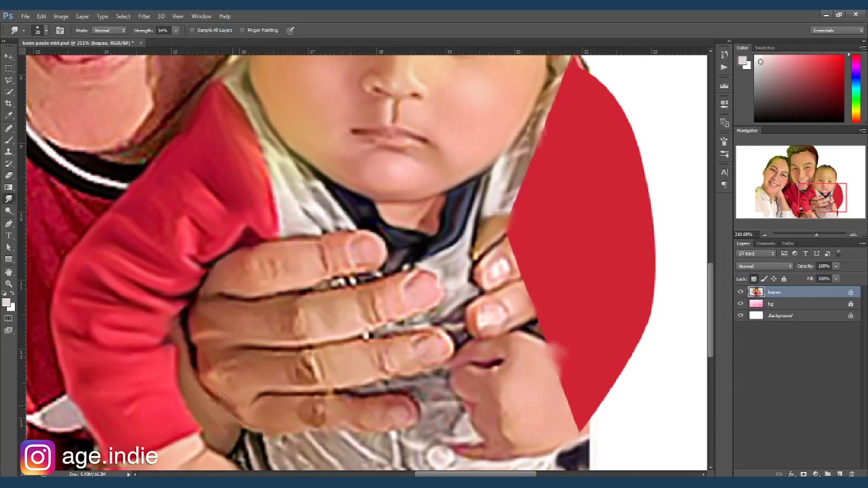
- Enlarge the Smudge brush and smooth the man's nose, under-eye skin and cheek
scroll(271, 362, "down", 2)
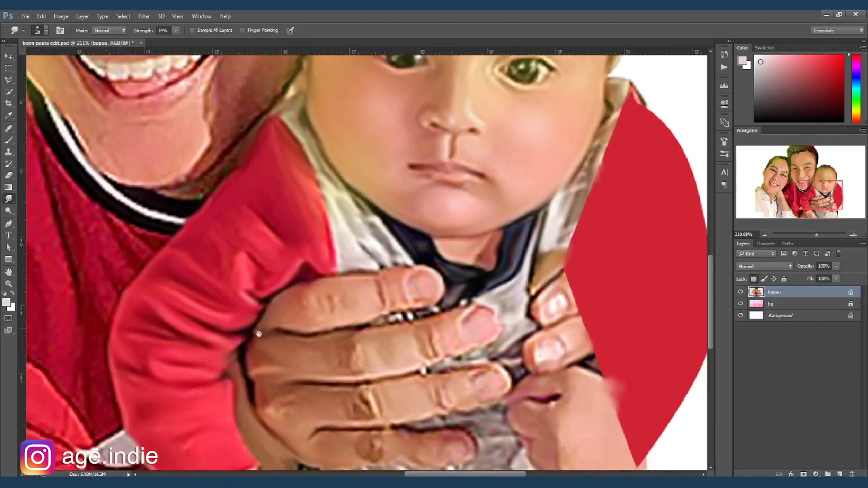
scroll(339, 294, "down", 2)
scroll(343, 272, "down", 2)
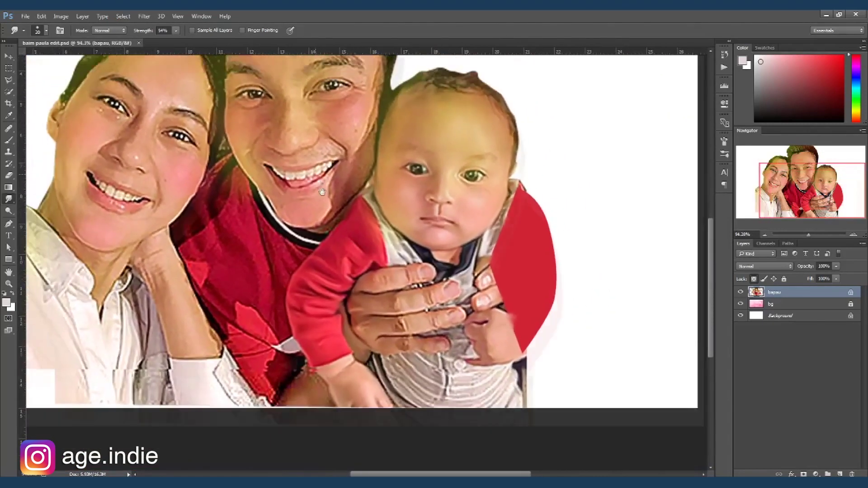
scroll(359, 212, "up", 1)
scroll(356, 235, "up", 1)
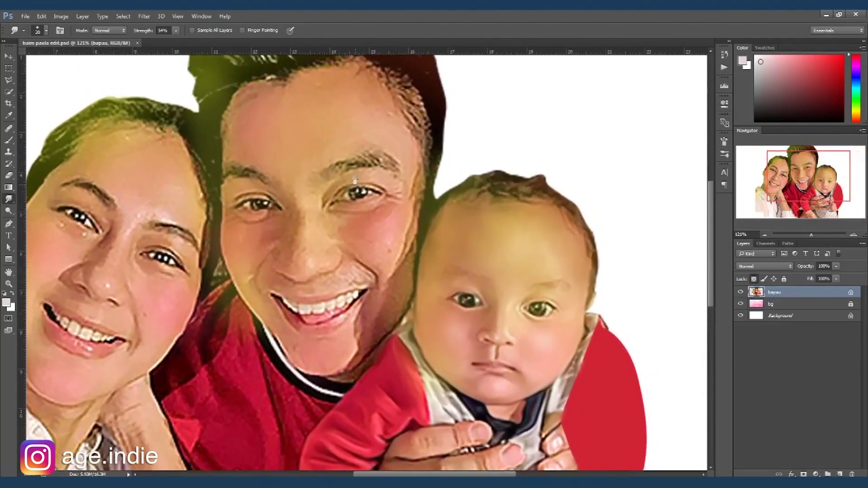
scroll(353, 258, "up", 1)
scroll(349, 280, "up", 1)
scroll(348, 287, "down", 2)
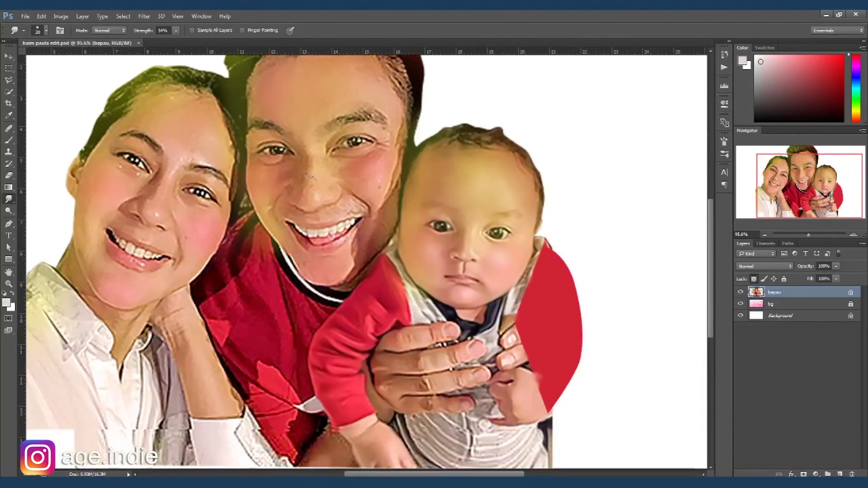
scroll(341, 267, "up", 2)
scroll(337, 254, "up", 1)
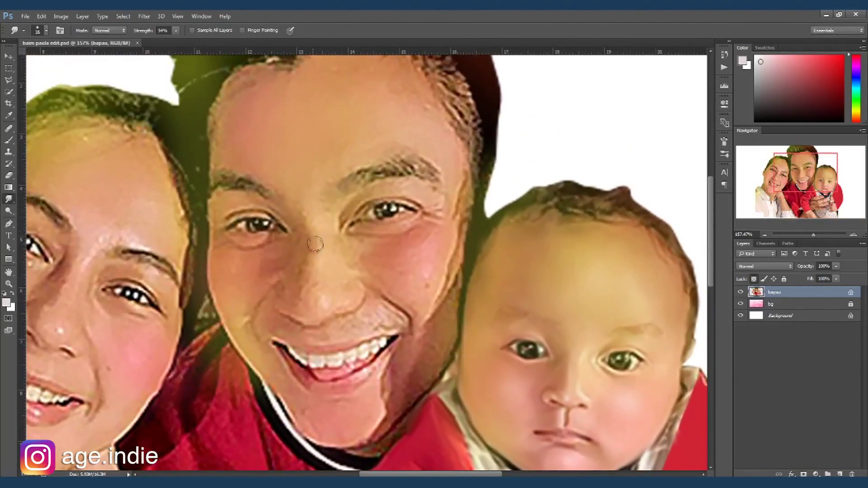
key("bracketright")
key("bracketright")
key("bracketright")
left_click_drag(306, 298, 306, 279)
mouse_move(224, 196)
left_mouse_down()
mouse_move(223, 222)
mouse_move(260, 219)
mouse_move(273, 243)
left_mouse_up()
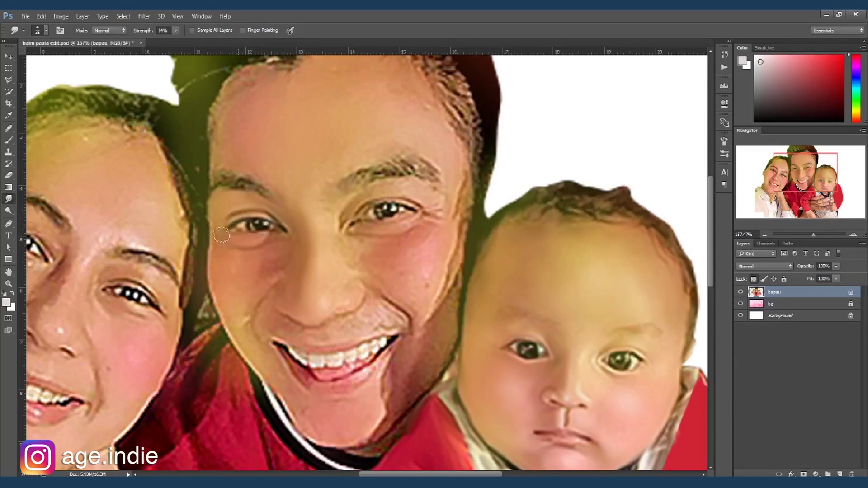
left_click_drag(254, 257, 291, 264)
- Soften the man's jawline toward the chin and the stubble above his lip
mouse_move(256, 349)
left_mouse_down()
mouse_move(288, 410)
mouse_move(325, 428)
mouse_move(337, 401)
mouse_move(312, 436)
mouse_move(382, 412)
mouse_move(362, 439)
mouse_move(406, 382)
mouse_move(423, 327)
mouse_move(394, 431)
mouse_move(453, 346)
mouse_move(450, 309)
mouse_move(427, 282)
mouse_move(409, 292)
mouse_move(446, 272)
mouse_move(411, 284)
mouse_move(398, 305)
mouse_move(351, 266)
mouse_move(333, 312)
mouse_move(289, 318)
mouse_move(338, 309)
mouse_move(355, 240)
mouse_move(388, 248)
mouse_move(381, 272)
mouse_move(395, 292)
mouse_move(398, 262)
mouse_move(429, 232)
mouse_move(408, 281)
mouse_move(452, 240)
mouse_move(434, 212)
mouse_move(372, 228)
mouse_move(348, 202)
mouse_move(398, 183)
mouse_move(434, 199)
mouse_move(455, 190)
mouse_move(453, 222)
mouse_move(463, 189)
left_mouse_up()
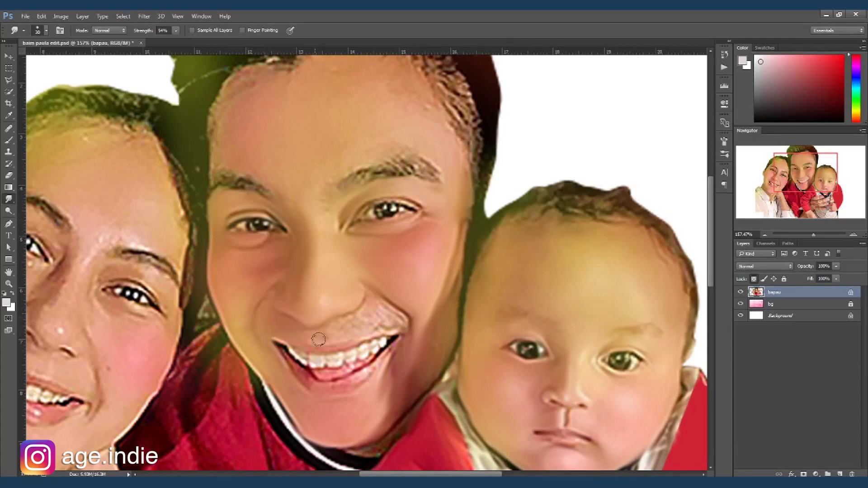
mouse_move(334, 328)
left_mouse_down()
mouse_move(389, 328)
mouse_move(373, 321)
mouse_move(366, 302)
mouse_move(396, 314)
left_mouse_up()
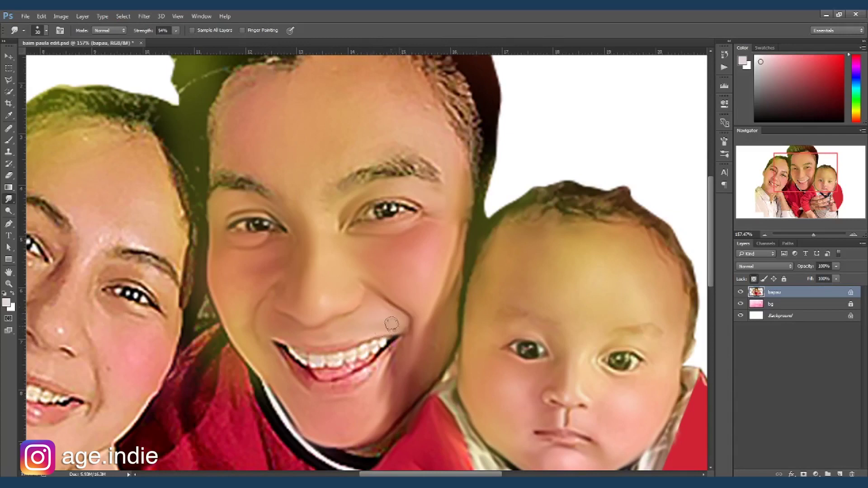
scroll(402, 221, "down", 3)
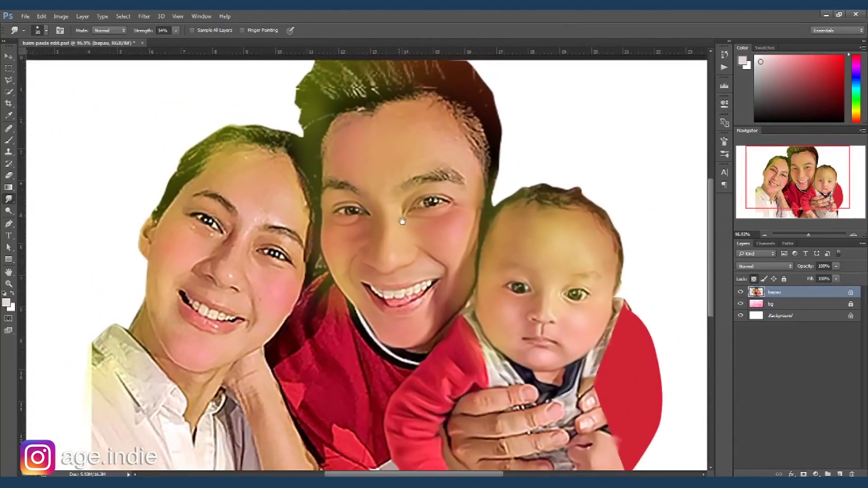
scroll(402, 221, "up", 3)
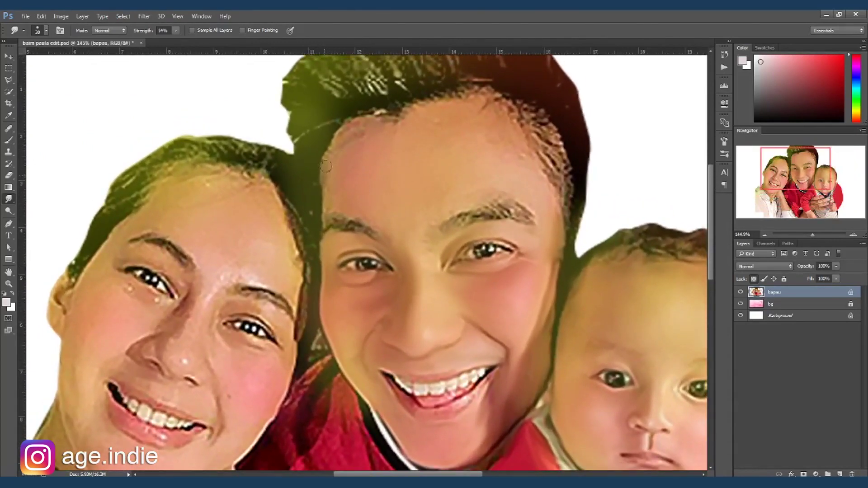
key("bracketright")
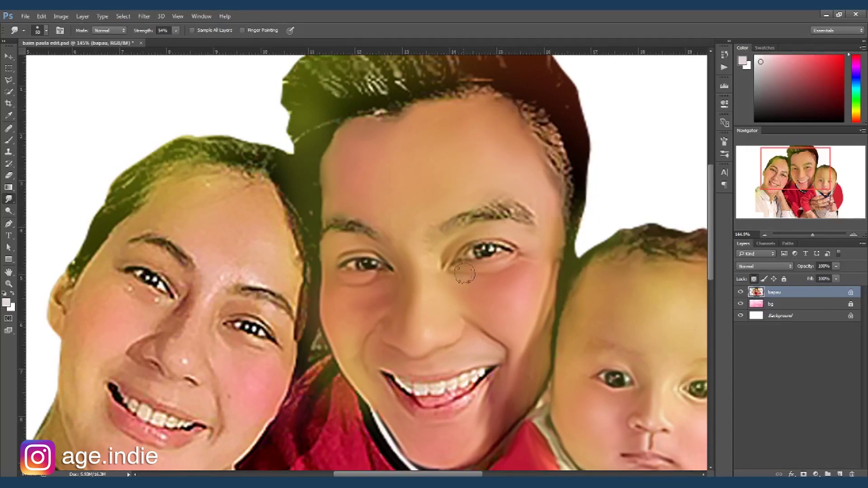
left_click_drag(468, 335, 461, 215)
scroll(457, 213, "down", 5)
scroll(457, 208, "up", 5)
key("o")
key("bracketleft")
key("bracketleft")
key("bracketleft")
- Dodge-lighten the man's nose bridge, both cheeks and forehead
left_click_drag(419, 150, 421, 199)
left_click_drag(515, 223, 540, 206)
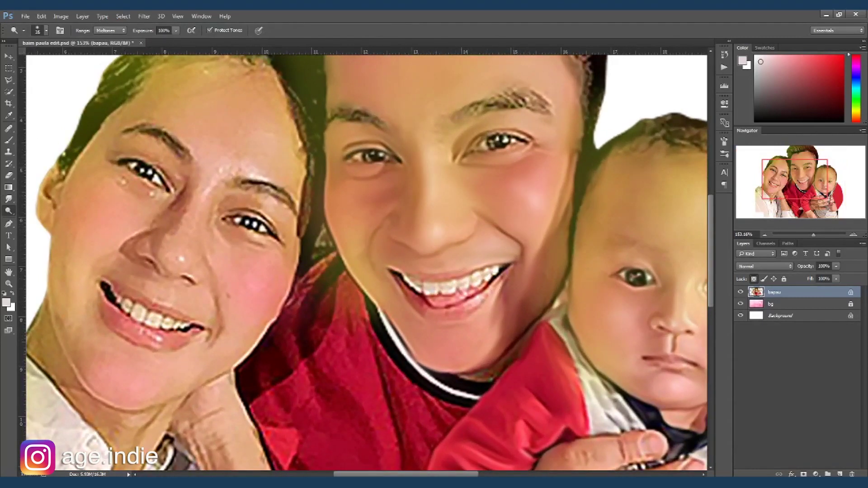
left_click_drag(349, 203, 352, 235)
scroll(505, 292, "down", 3)
key("bracketright")
key("bracketright")
key("bracketright")
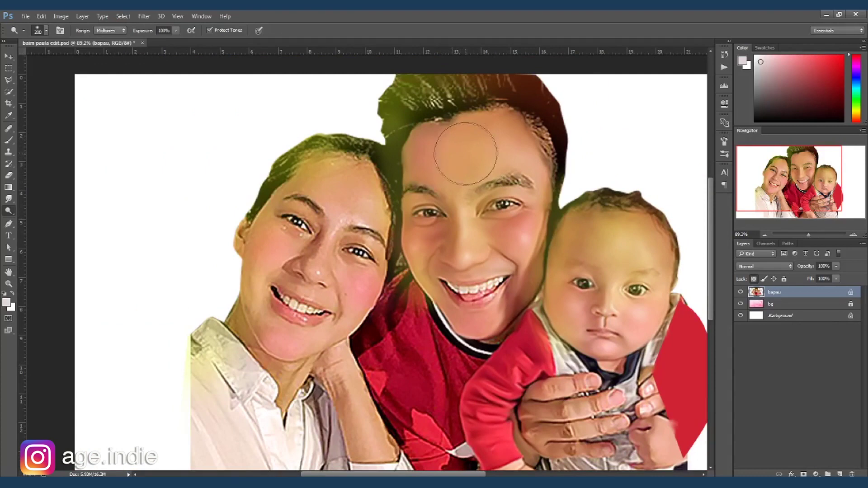
left_click_drag(466, 149, 502, 140)
- Smudge the dark hair shadow into the edge of the man's red shirt
key("r")
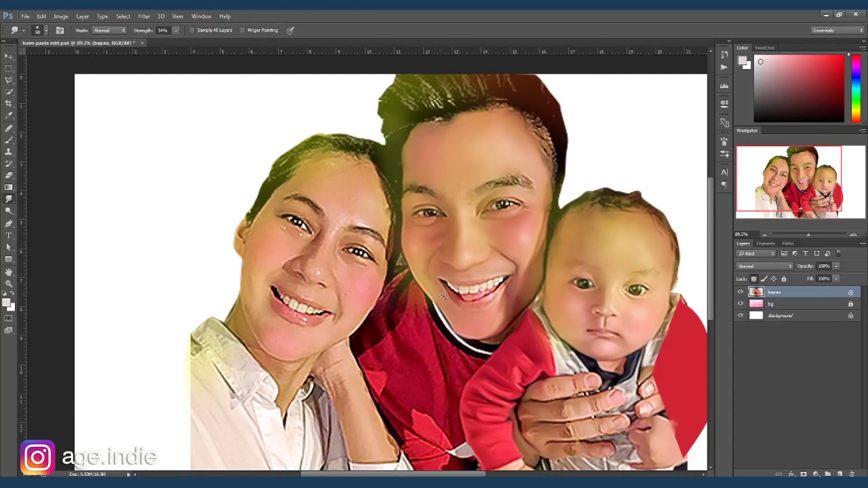
scroll(444, 296, "up", 2)
left_click_drag(382, 262, 381, 277)
key("bracketleft")
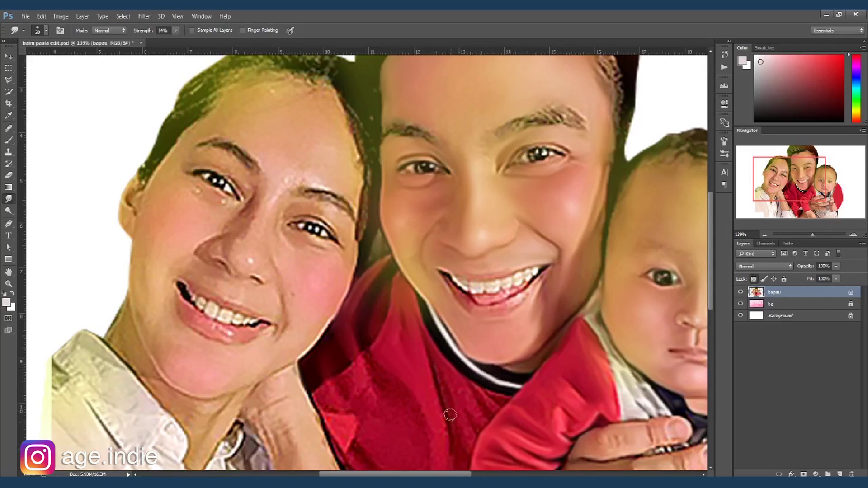
- Smudge the shading and folds of the man's red shirt, then view the whole image
scroll(459, 424, "down", 2)
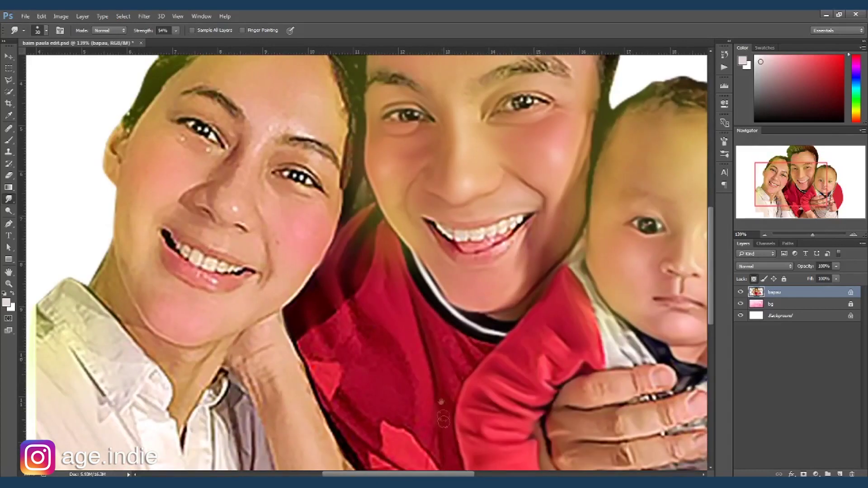
scroll(444, 420, "down", 2)
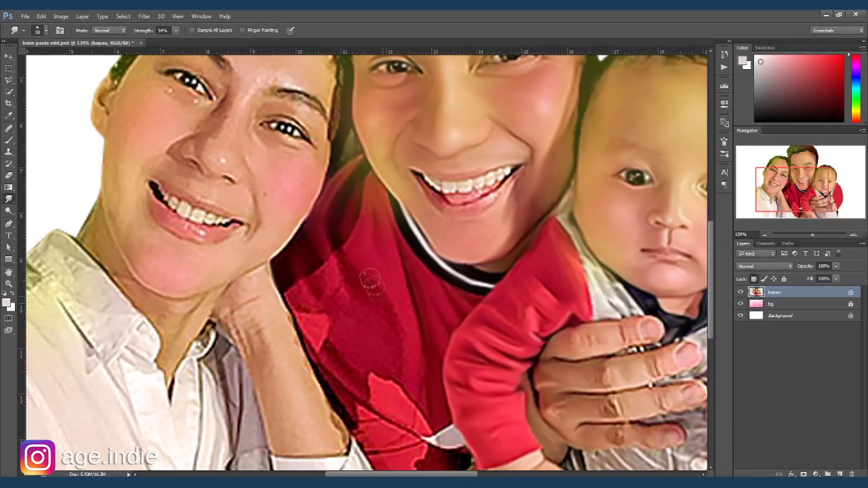
mouse_move(362, 302)
left_mouse_down()
mouse_move(334, 267)
mouse_move(393, 359)
mouse_move(320, 275)
mouse_move(327, 320)
mouse_move(291, 294)
mouse_move(412, 409)
mouse_move(317, 337)
mouse_move(375, 398)
mouse_move(326, 376)
mouse_move(347, 405)
mouse_move(384, 434)
mouse_move(448, 439)
mouse_move(430, 453)
mouse_move(461, 457)
left_mouse_up()
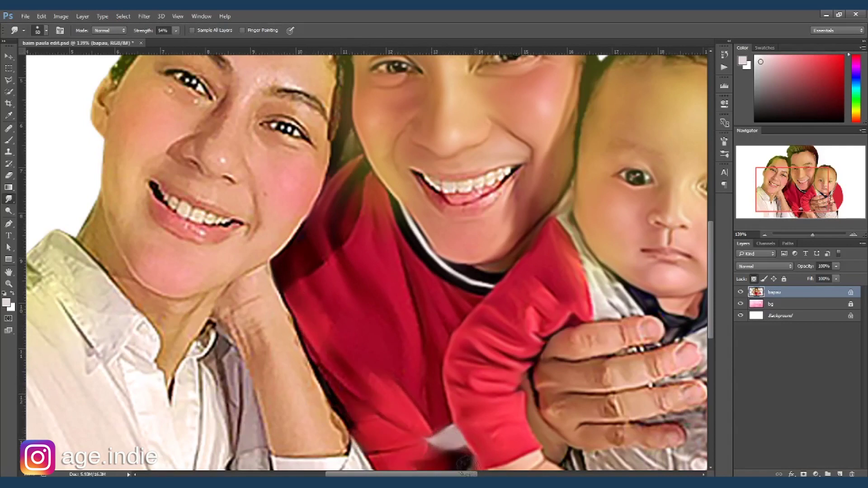
key("ctrl+0")
scroll(433, 161, "up", 3)
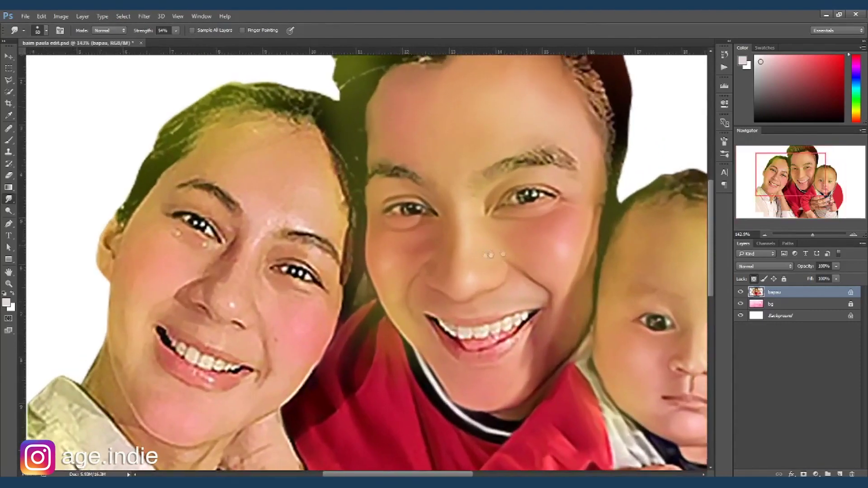
scroll(452, 203, "up", 3)
- Smudge away the light spots under the woman's eye with a smaller brush
scroll(479, 248, "down", 3)
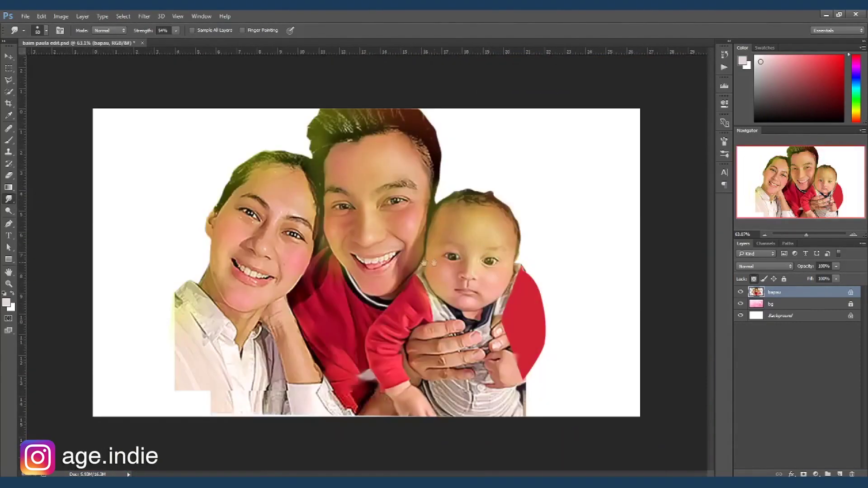
scroll(407, 226, "up", 4)
scroll(373, 204, "up", 2)
scroll(373, 204, "down", 2)
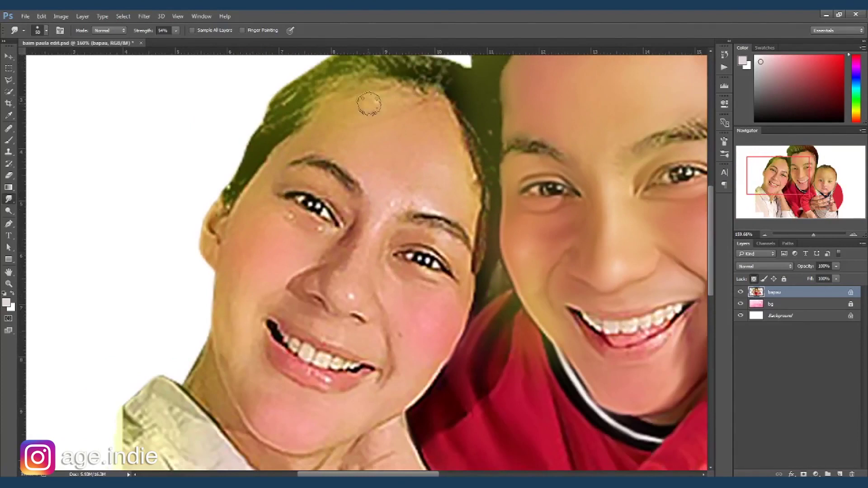
key("bracketleft")
key("bracketleft")
key("bracketleft")
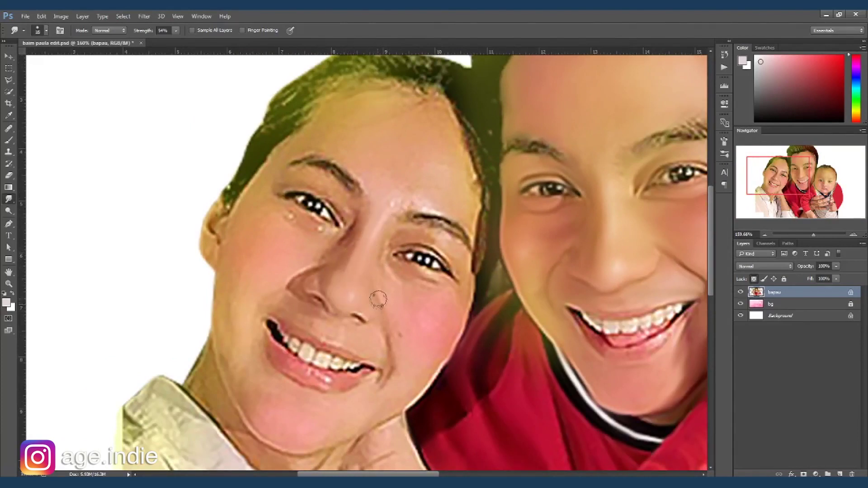
key("bracketright")
key("bracketright")
key("bracketright")
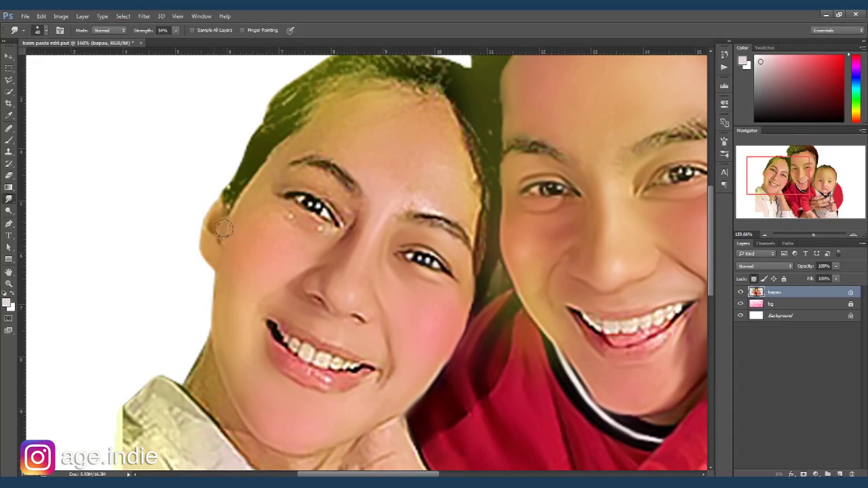
key("bracketleft")
left_click_drag(321, 229, 290, 217)
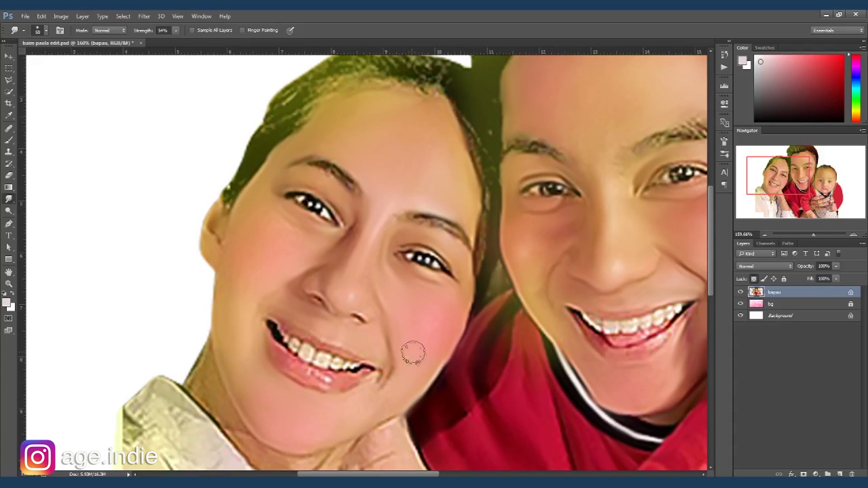
scroll(407, 294, "down", 3)
- Smooth the woman's left neck contour and the shading on her neck and chin
scroll(403, 277, "down", 3)
key("bracketleft")
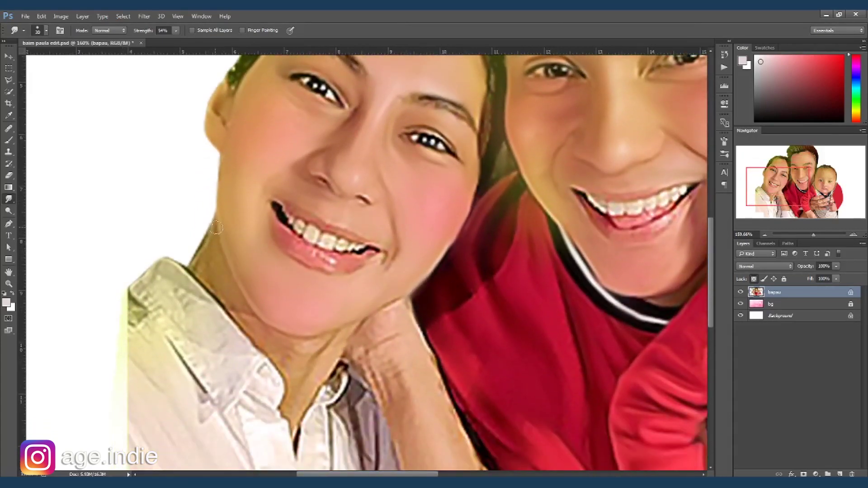
left_click_drag(202, 247, 231, 290)
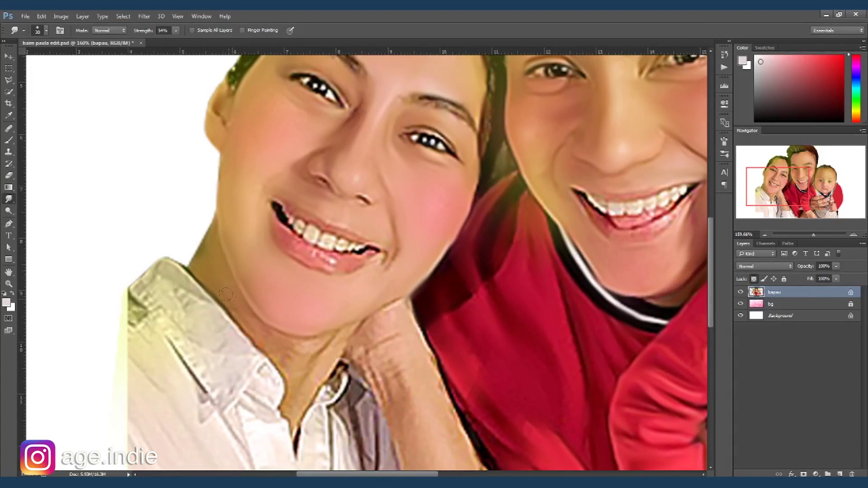
left_click_drag(294, 349, 291, 394)
- Smudge the woman's collar, neck shadow and dark collar stripe along her shoulder
key("bracketleft")
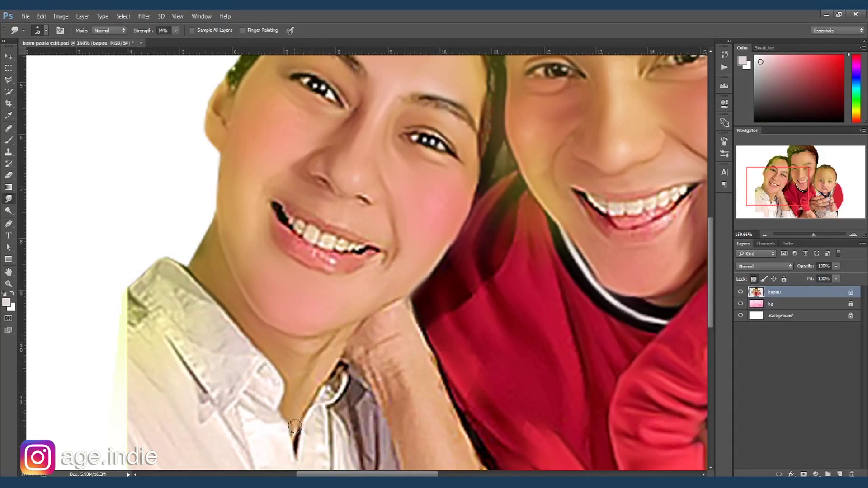
key("bracketright")
mouse_move(313, 384)
left_mouse_down()
mouse_move(311, 361)
mouse_move(382, 334)
mouse_move(384, 317)
mouse_move(359, 343)
mouse_move(418, 337)
mouse_move(448, 403)
mouse_move(385, 344)
left_mouse_up()
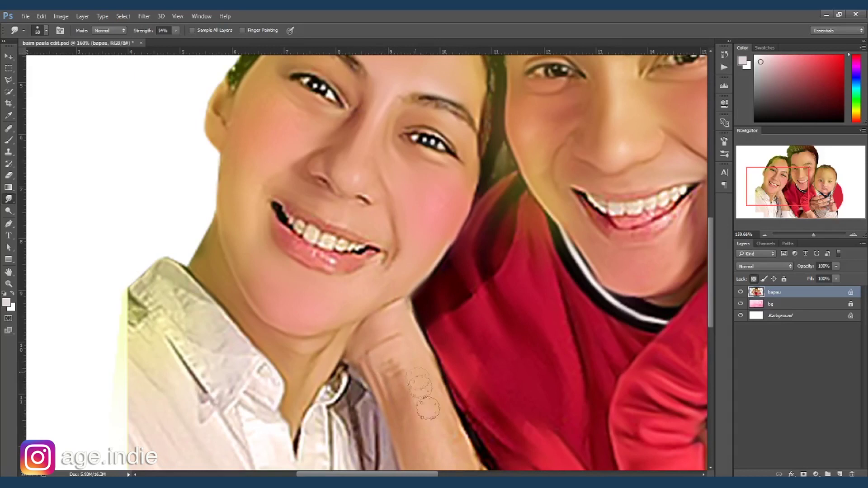
key("bracketright")
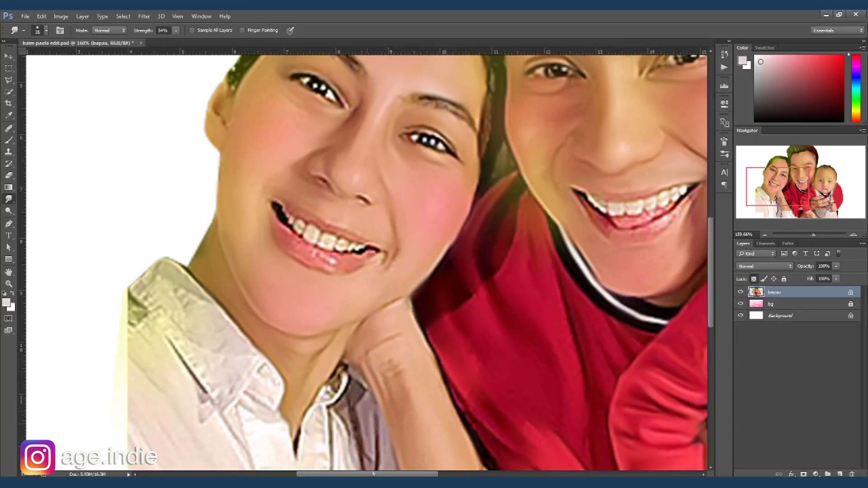
mouse_move(346, 467)
left_mouse_down()
mouse_move(353, 431)
mouse_move(315, 441)
left_mouse_up()
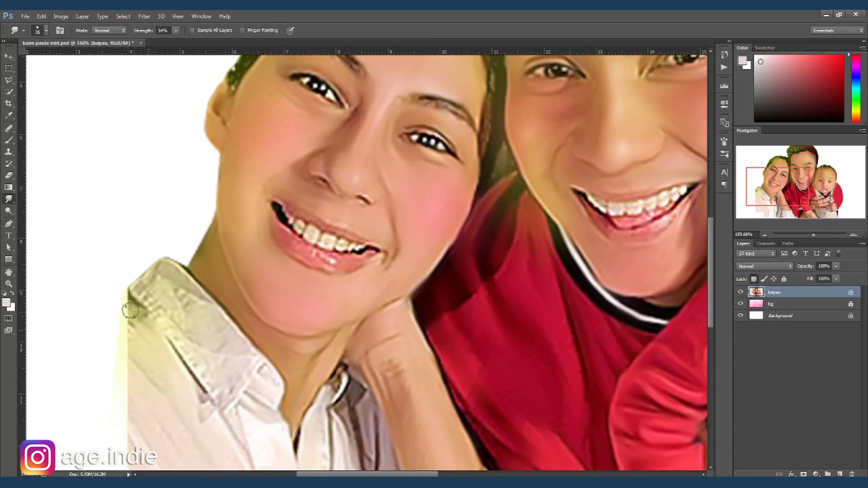
left_click_drag(143, 305, 228, 390)
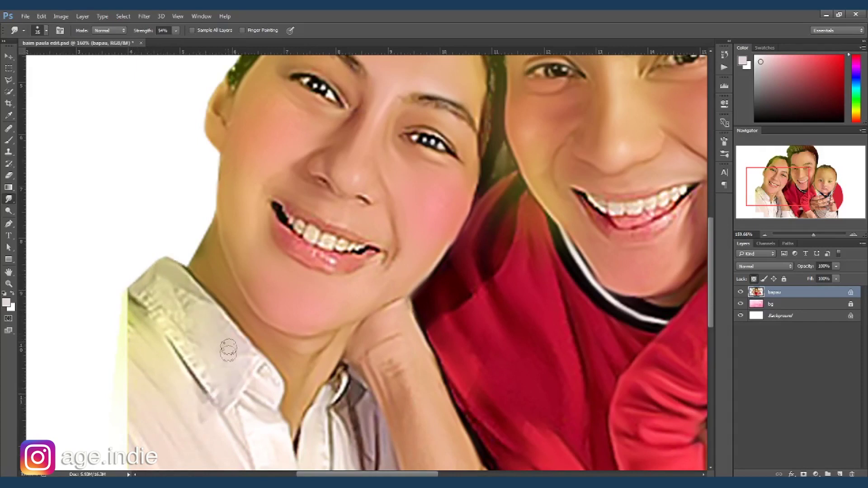
- Zoom to 239% on the woman's mouth and smear her lips and teeth with a 10–15 brush
scroll(416, 304, "down", 3)
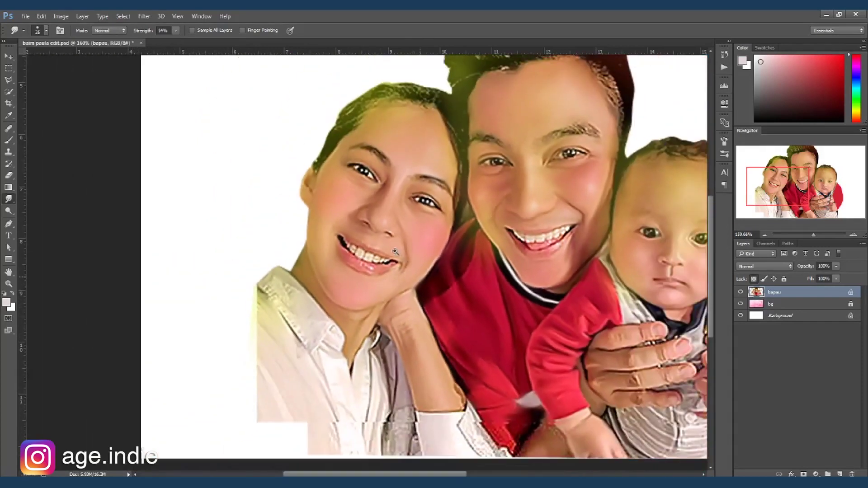
scroll(417, 304, "down", 2)
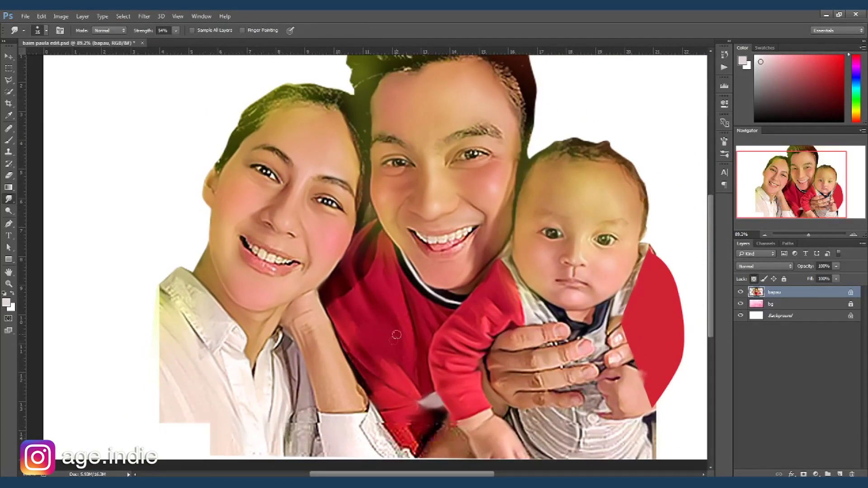
scroll(254, 273, "up", 1)
scroll(255, 273, "up", 1)
scroll(252, 263, "up", 1)
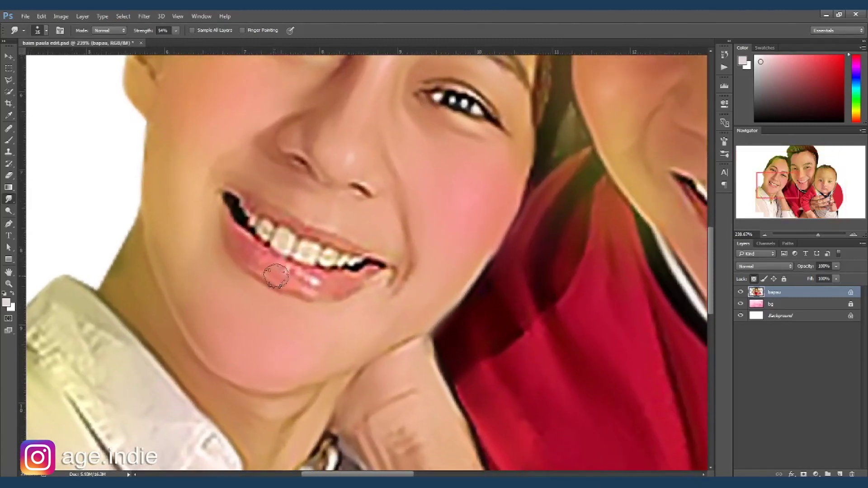
key("bracketleft")
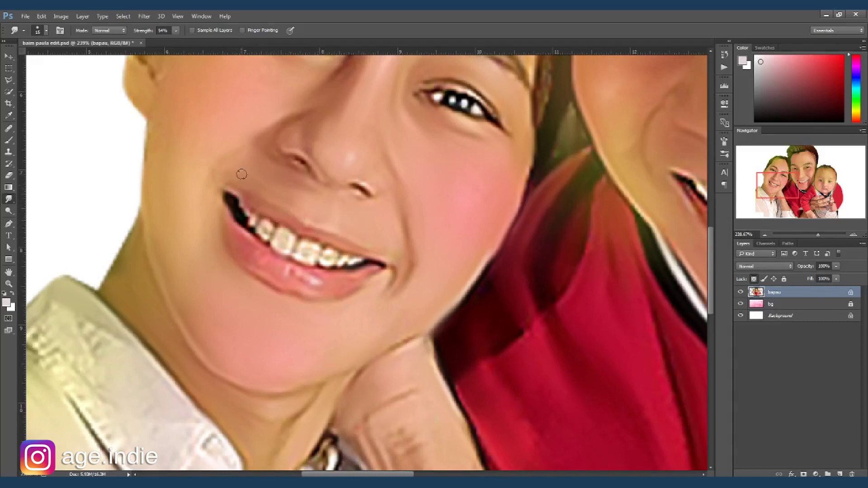
key("bracketleft")
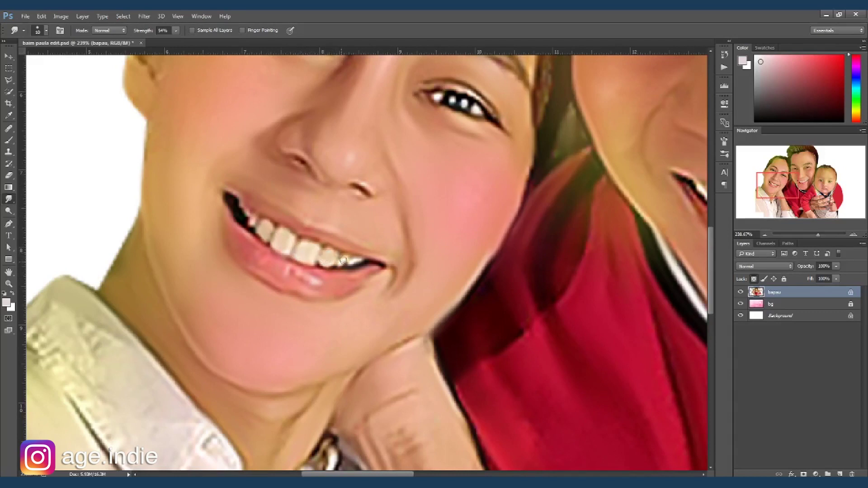
key("o")
key("bracketleft")
key("bracketleft")
key("bracketleft")
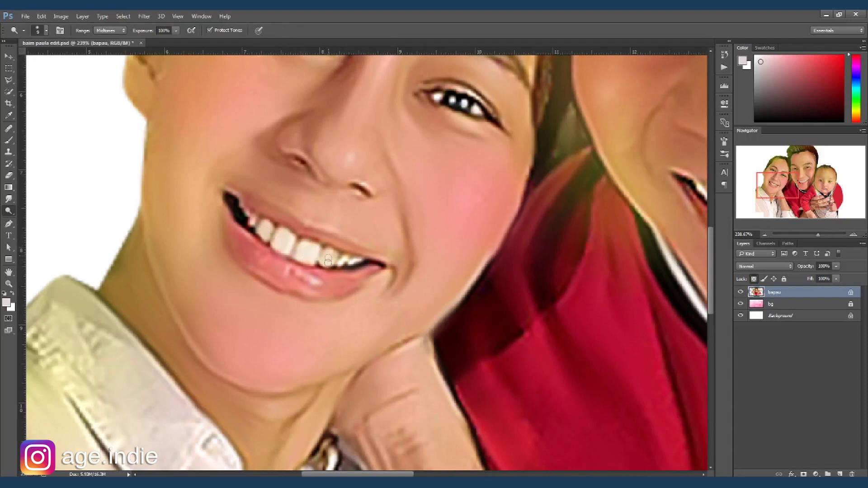
- Return to the Smudge tool at size 25 and smooth around the father's mouth
scroll(347, 260, "down", 2)
scroll(407, 281, "right", 6)
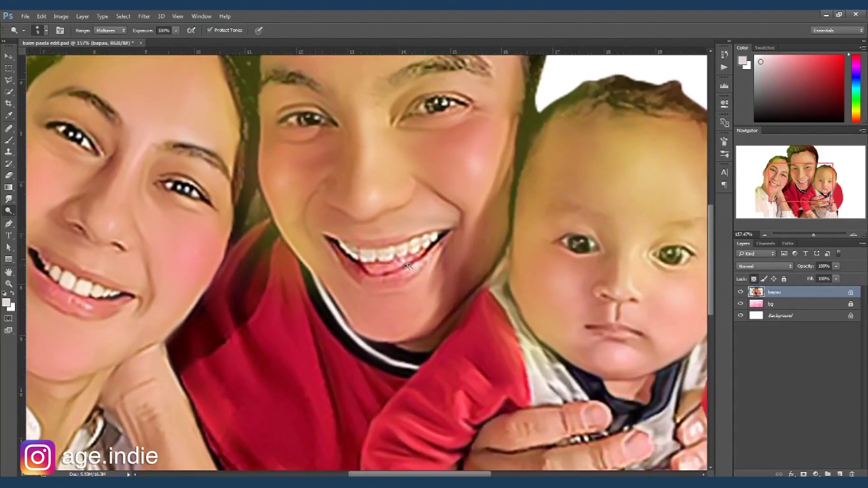
key("r")
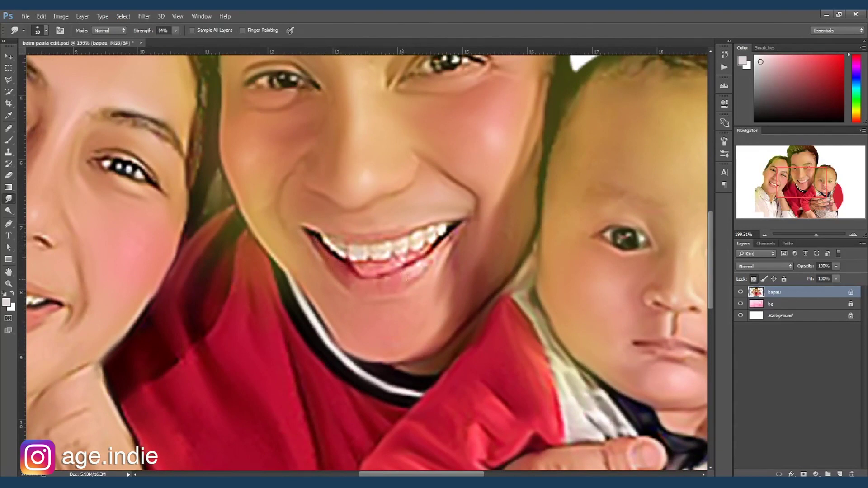
key("bracketright")
key("bracketright")
key("bracketright")
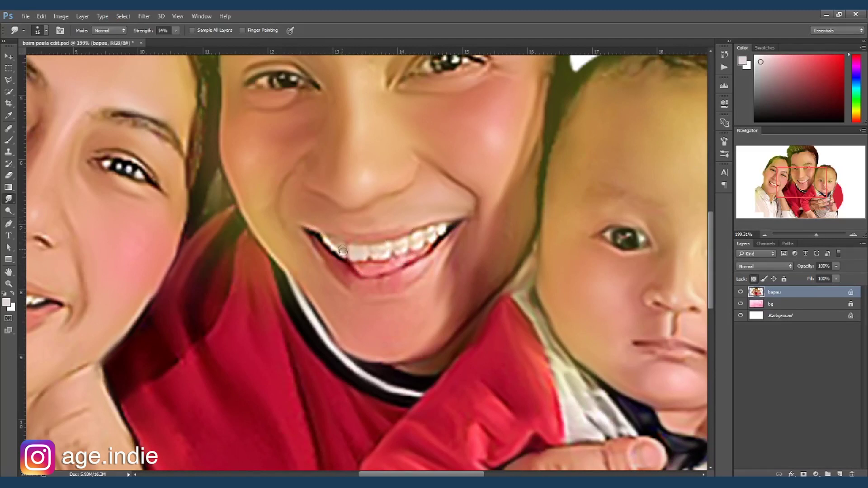
key("o")
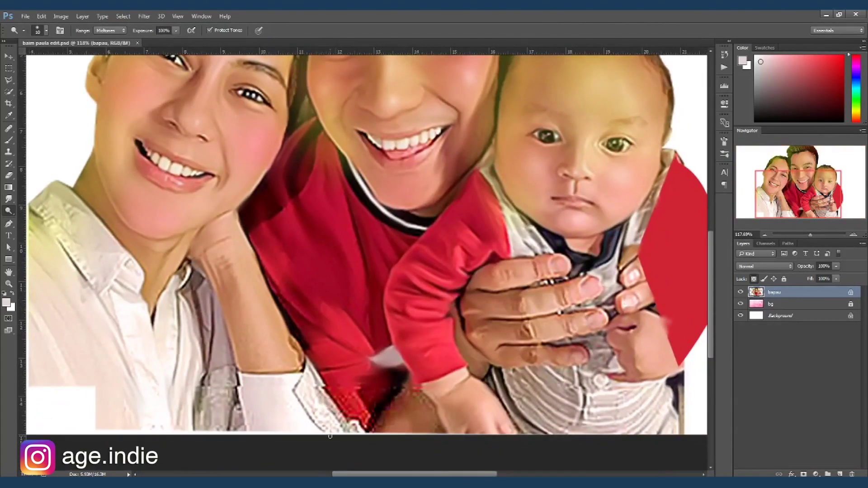
- Dodge the shirt collar, then smudge the grey shirt, white sleeve and lower red area smooth
left_click_drag(208, 384, 190, 420)
key("r")
left_click_drag(217, 387, 218, 426)
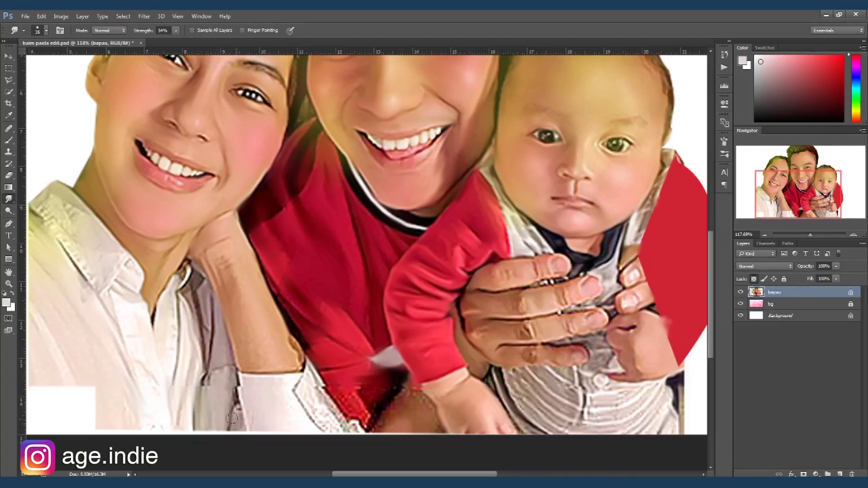
left_click_drag(232, 418, 321, 423)
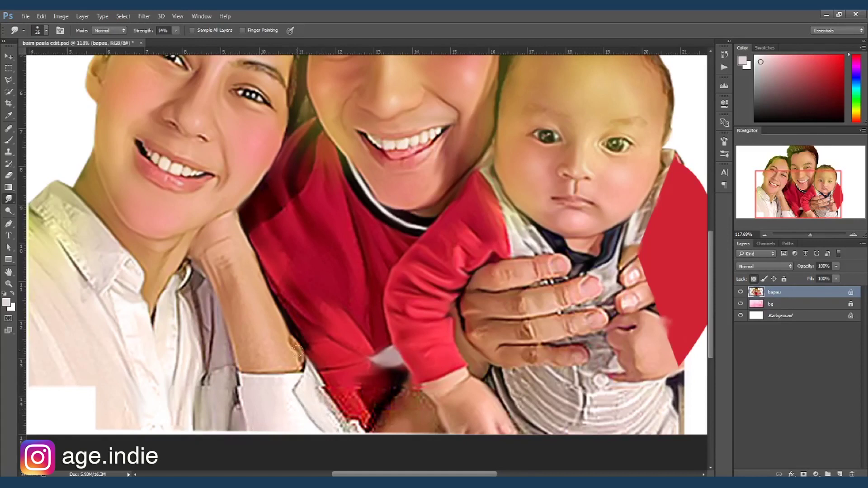
mouse_move(341, 437)
left_mouse_down()
mouse_move(412, 394)
mouse_move(437, 423)
left_mouse_up()
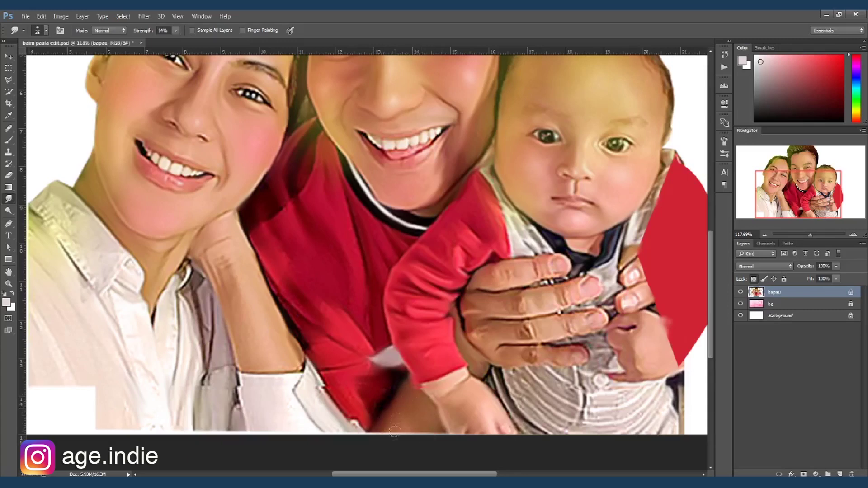
scroll(415, 401, "down", 2)
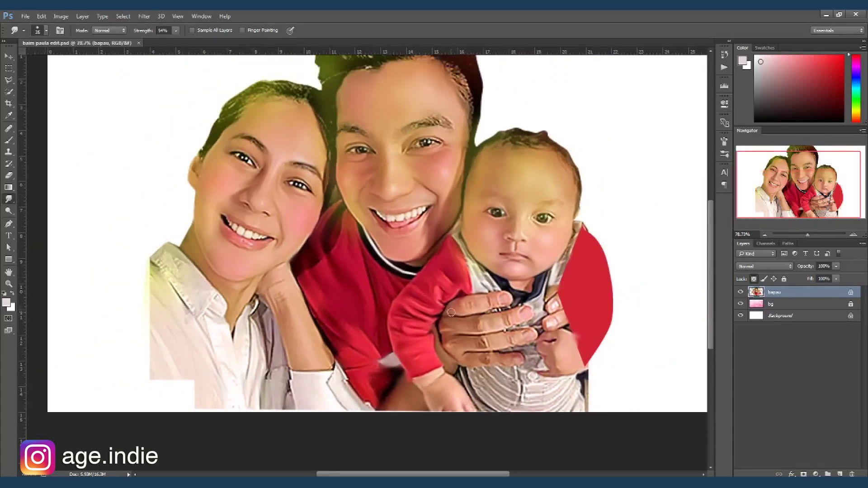
scroll(451, 312, "down", 1)
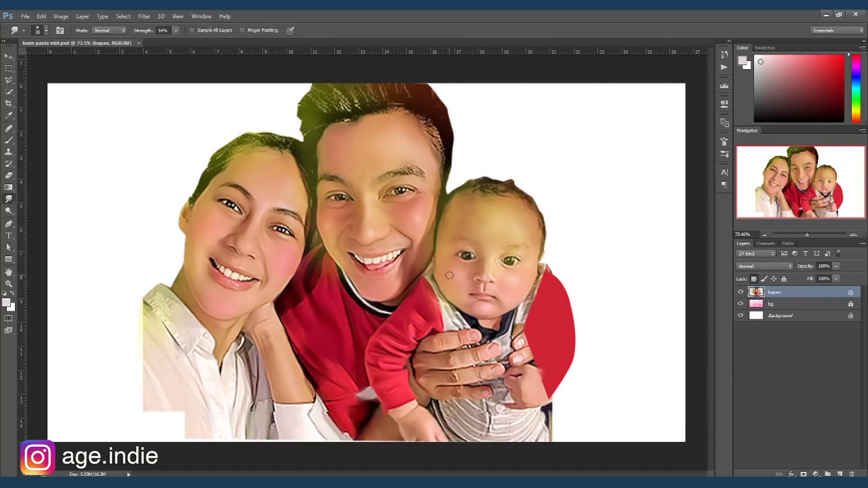
- Hide the white Background layer, with a smaller Mixer Brush ready
key("b")
scroll(452, 212, "up", 3)
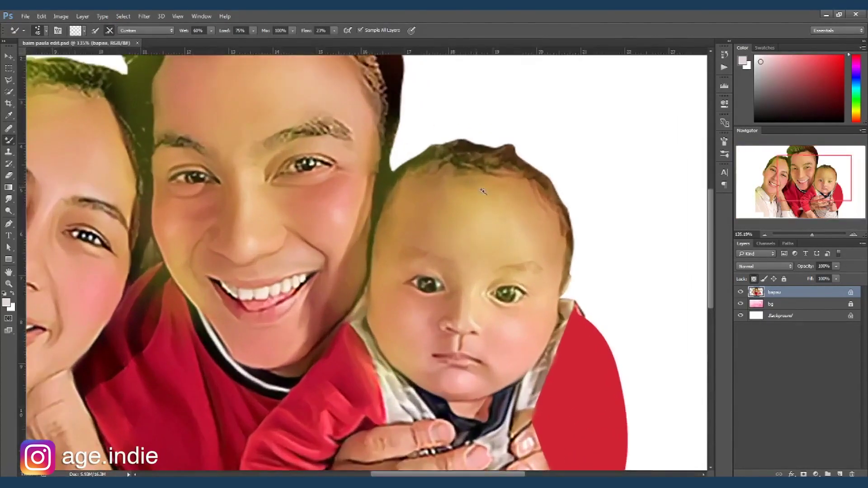
scroll(407, 190, "up", 3)
scroll(380, 181, "up", 1)
key("bracketleft")
key("bracketleft")
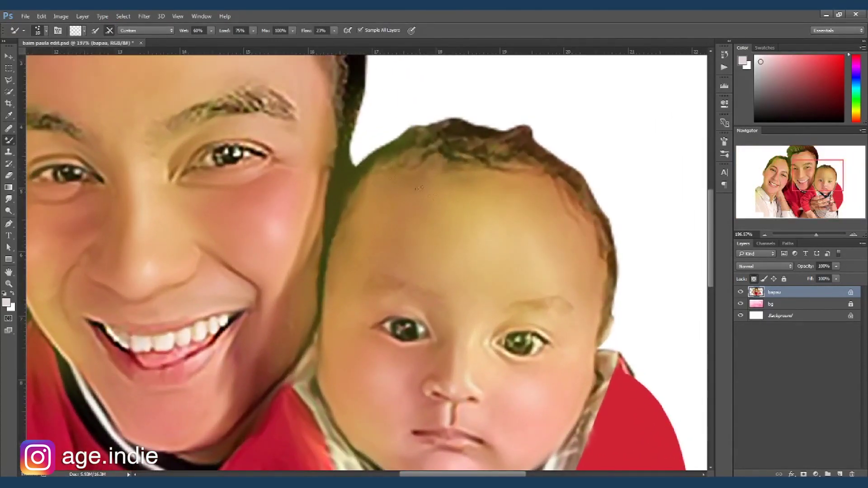
left_click(741, 316)
left_click(741, 316)
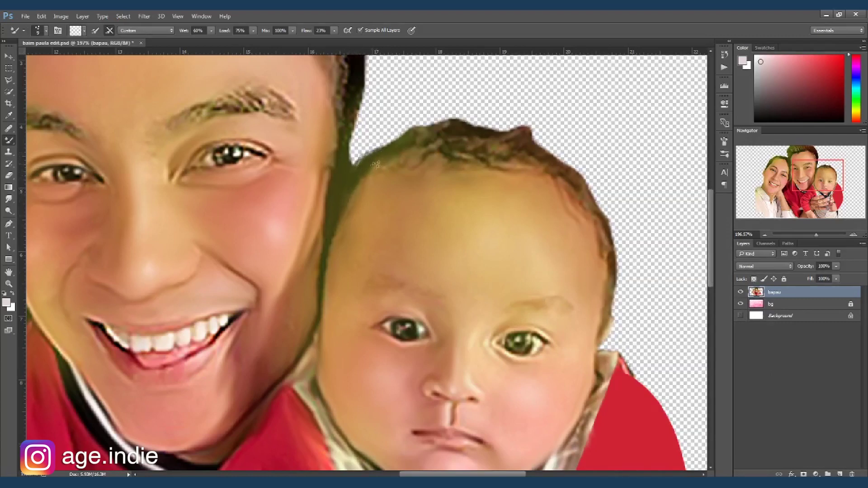
- Paint along the baby's hair and head outline near the ear into soft strokes
mouse_move(377, 156)
left_mouse_down()
mouse_move(414, 129)
mouse_move(518, 118)
left_mouse_up()
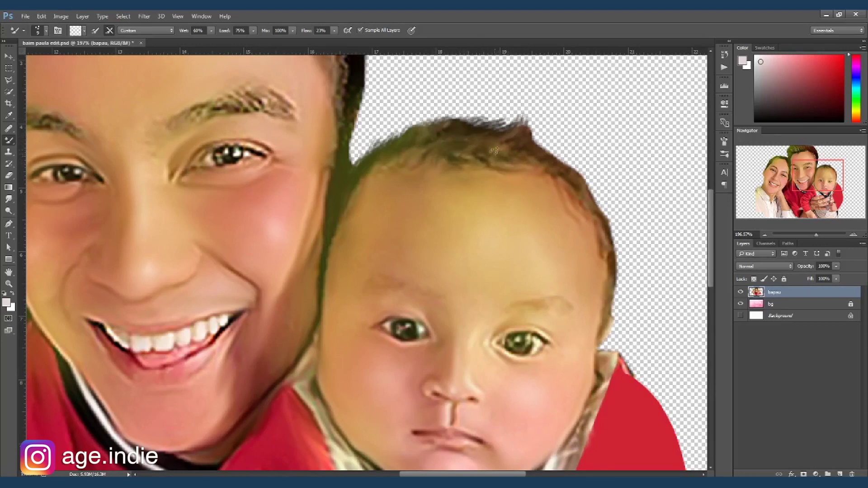
mouse_move(545, 158)
left_mouse_down()
mouse_move(595, 204)
mouse_move(614, 289)
left_mouse_up()
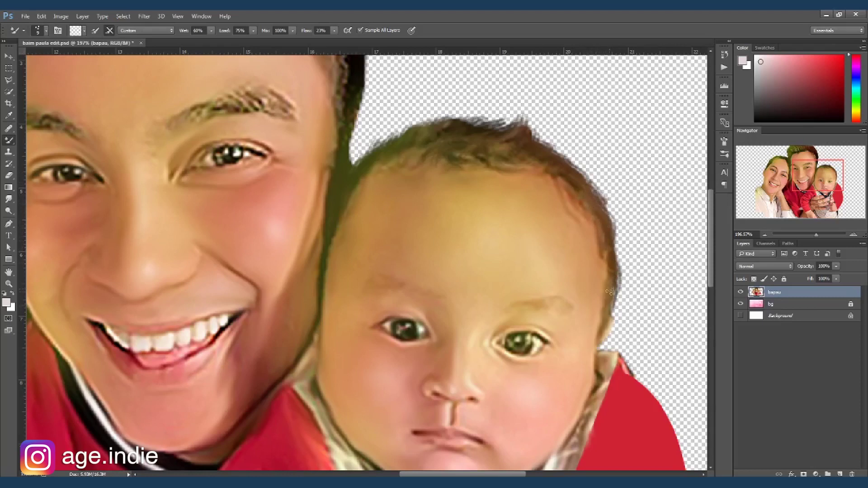
left_click_drag(606, 327, 600, 351)
- Burn the baby's left eye and right upper eyelid darker with a smaller brush
key("o")
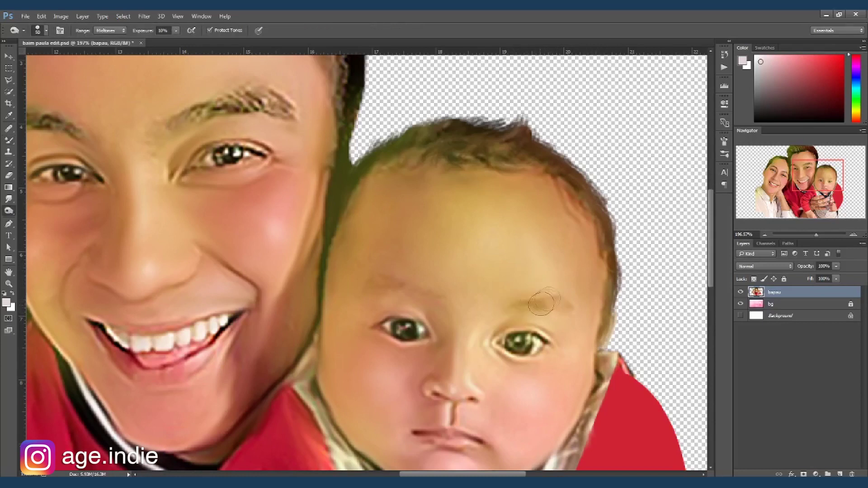
key("bracketleft")
key("bracketleft")
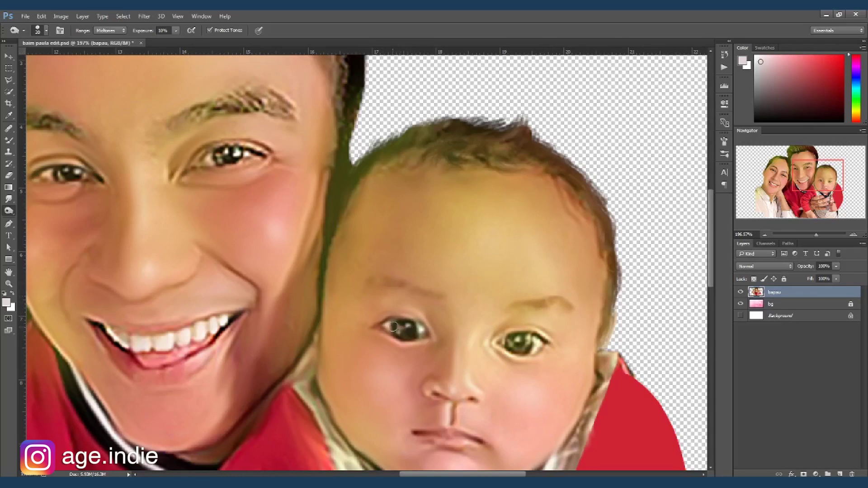
left_click_drag(398, 319, 421, 323)
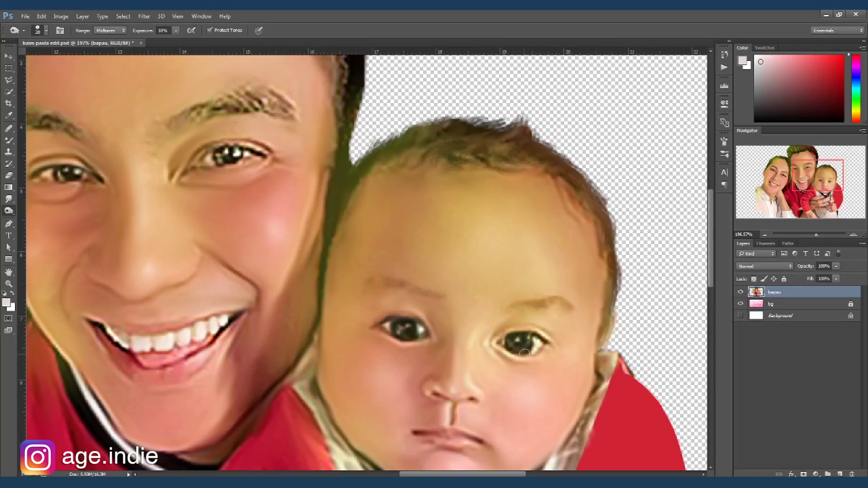
left_click_drag(511, 332, 536, 331)
- Darken the hair along the top and crown of the baby's head
scroll(484, 361, "down", 3)
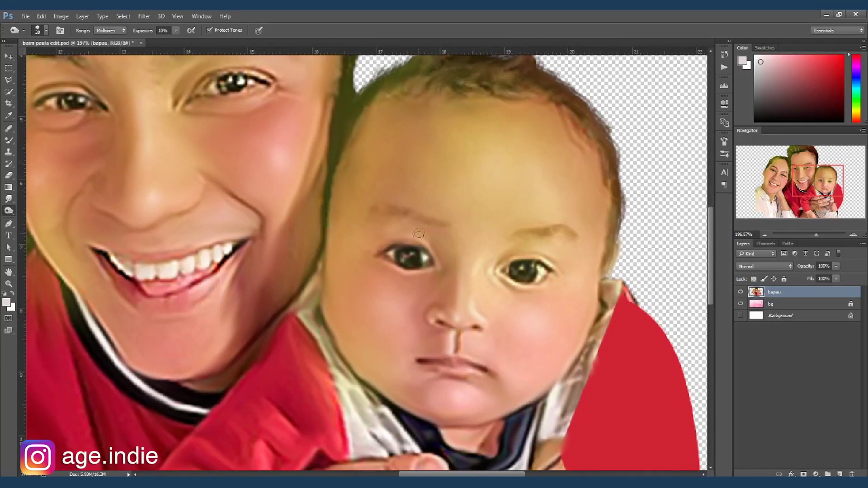
left_click_drag(540, 112, 520, 149)
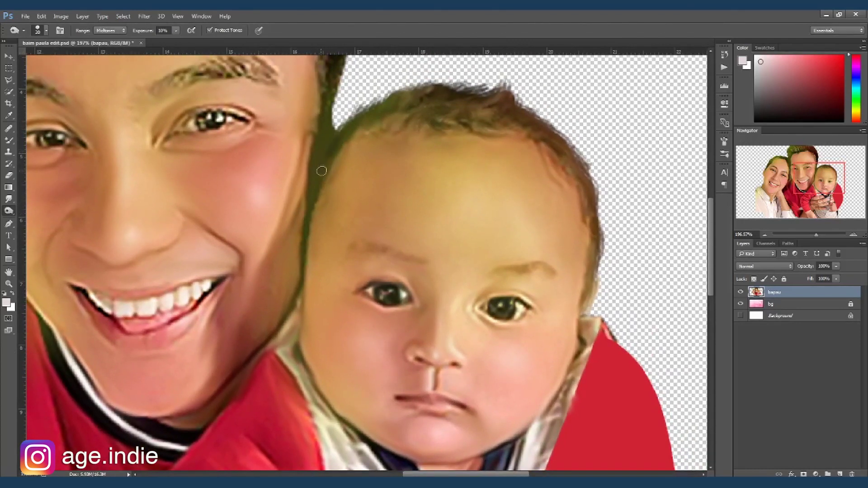
mouse_move(366, 112)
left_mouse_down()
mouse_move(429, 83)
mouse_move(451, 103)
left_mouse_up()
mouse_move(505, 89)
left_mouse_down()
mouse_move(504, 111)
mouse_move(587, 286)
left_mouse_up()
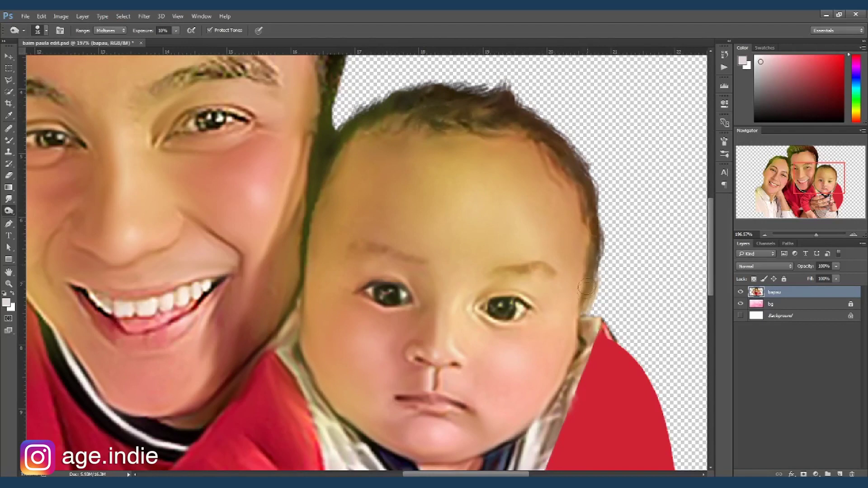
scroll(499, 262, "down", 3)
- Burn the father's iris and eyebrow darker
scroll(499, 262, "up", 2)
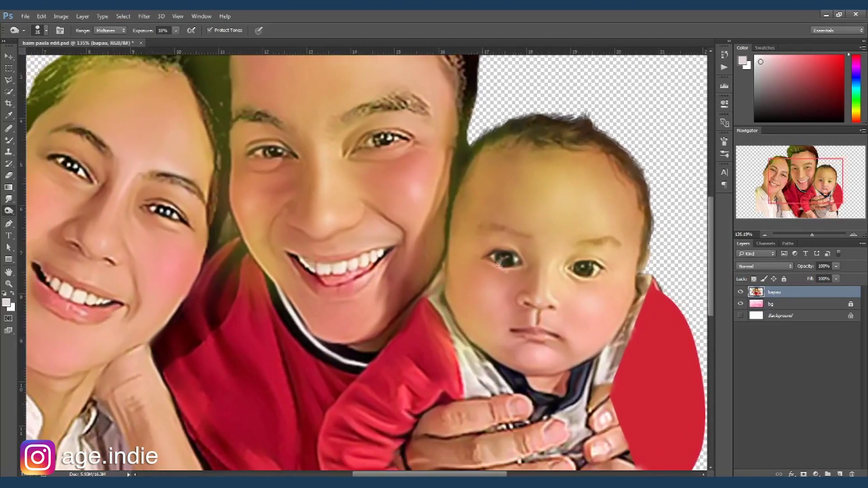
scroll(499, 263, "up", 1)
scroll(430, 207, "up", 1)
left_click_drag(430, 207, 401, 210)
left_click_drag(268, 162, 282, 180)
left_click_drag(434, 159, 395, 170)
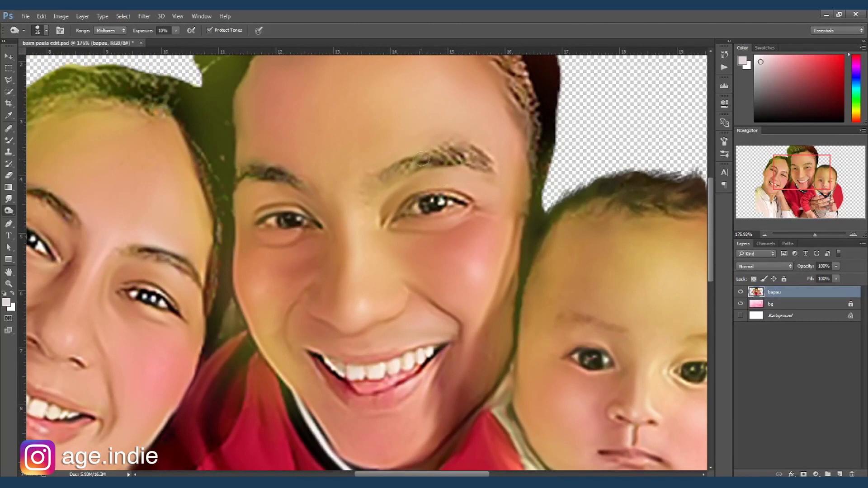
scroll(528, 112, "down", 1)
- Darken the father's hairlines, the cheek edge beside the baby, and the woman's hairline
mouse_move(528, 113)
left_mouse_down()
mouse_move(538, 142)
mouse_move(540, 242)
mouse_move(534, 154)
left_mouse_up()
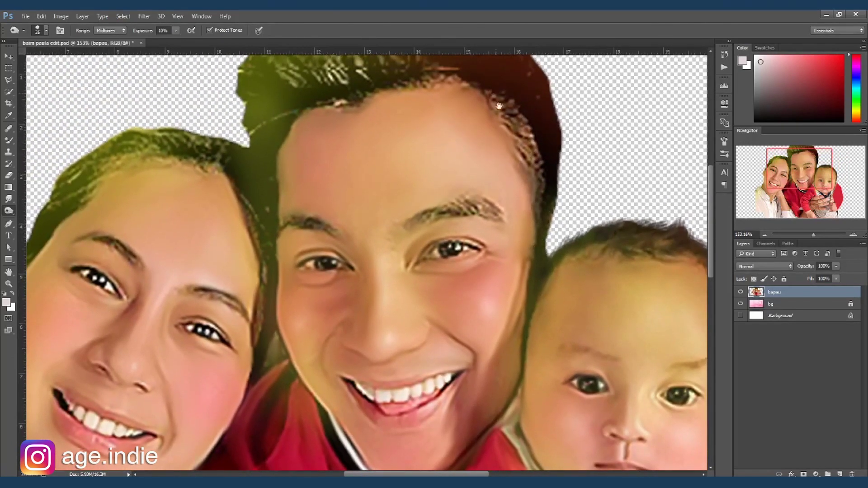
scroll(535, 154, "up", 2)
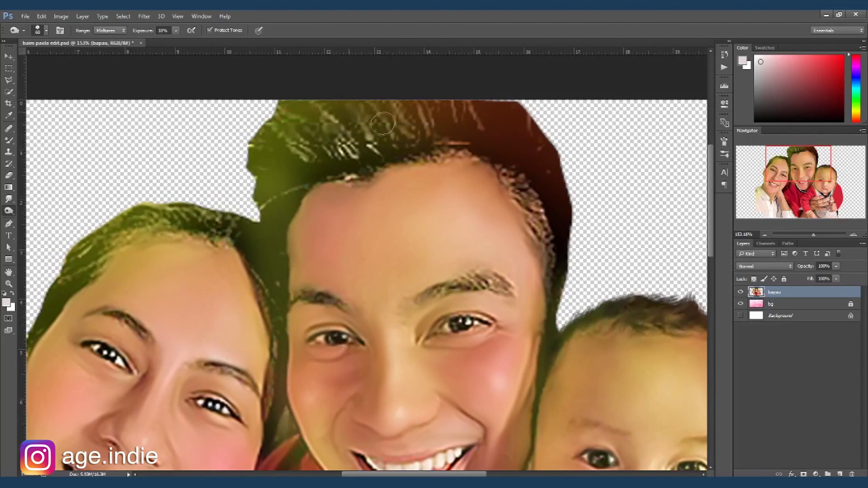
mouse_move(281, 184)
left_mouse_down()
mouse_move(272, 217)
mouse_move(265, 163)
mouse_move(276, 285)
left_mouse_up()
left_click_drag(555, 348, 541, 392)
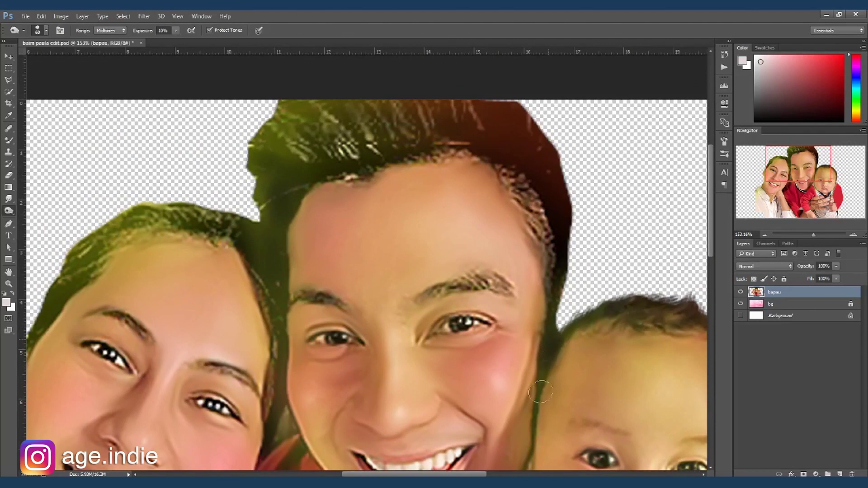
mouse_move(314, 232)
left_mouse_down()
mouse_move(413, 189)
mouse_move(231, 172)
mouse_move(184, 218)
left_mouse_up()
mouse_move(347, 190)
left_mouse_down()
mouse_move(375, 271)
mouse_move(386, 370)
left_mouse_up()
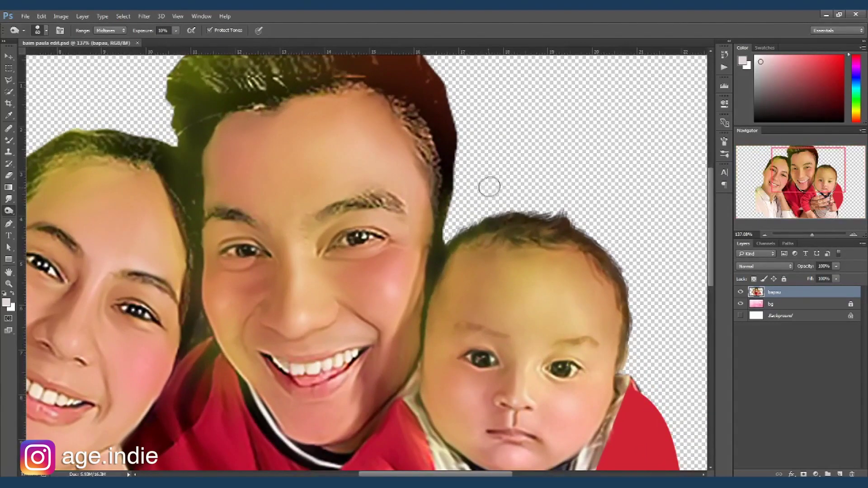
- Smooth the father's eyebrow with the Mixer Brush
key("b")
scroll(455, 222, "up", 2)
mouse_move(439, 255)
left_mouse_down()
mouse_move(438, 244)
mouse_move(442, 249)
left_mouse_up()
left_click_drag(294, 202, 329, 198)
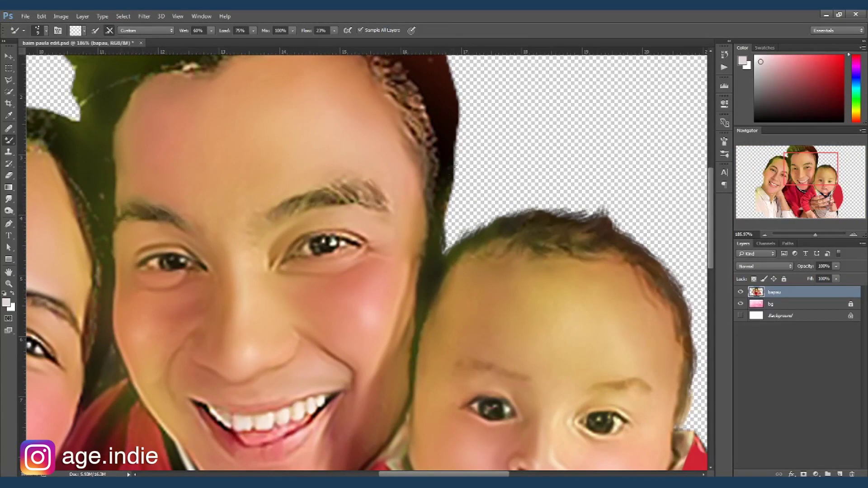
- Darken and smooth the father's hair edge beside his temple and the baby
mouse_move(433, 227)
left_mouse_down()
mouse_move(439, 238)
mouse_move(443, 198)
left_mouse_up()
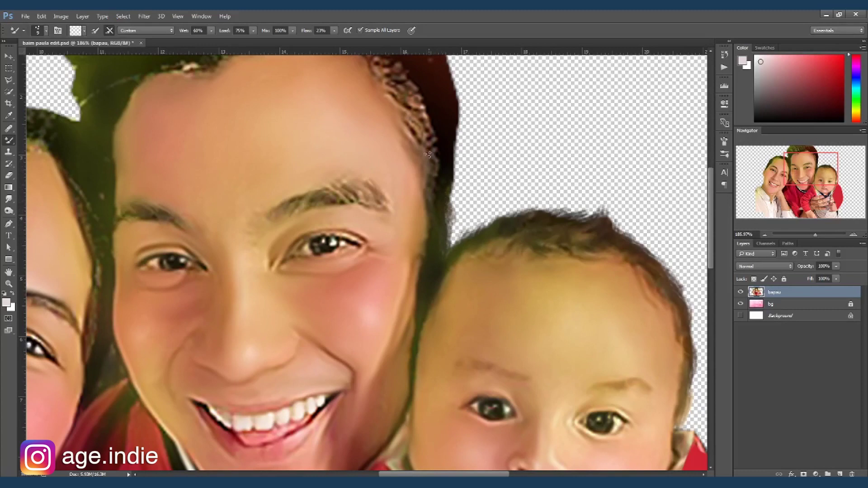
left_click_drag(427, 144, 447, 242)
mouse_move(445, 192)
left_mouse_down()
mouse_move(447, 199)
mouse_move(456, 140)
mouse_move(443, 129)
left_mouse_up()
scroll(445, 158, "up", 3)
mouse_move(423, 205)
left_mouse_down()
mouse_move(446, 241)
mouse_move(412, 190)
mouse_move(425, 231)
mouse_move(426, 202)
mouse_move(413, 188)
mouse_move(420, 181)
mouse_move(406, 179)
mouse_move(422, 164)
mouse_move(417, 213)
mouse_move(465, 226)
mouse_move(468, 236)
left_mouse_up()
left_click_drag(463, 171, 469, 226)
- Show the white background again and darken the father's temple hair edge and hairline
left_click(741, 315)
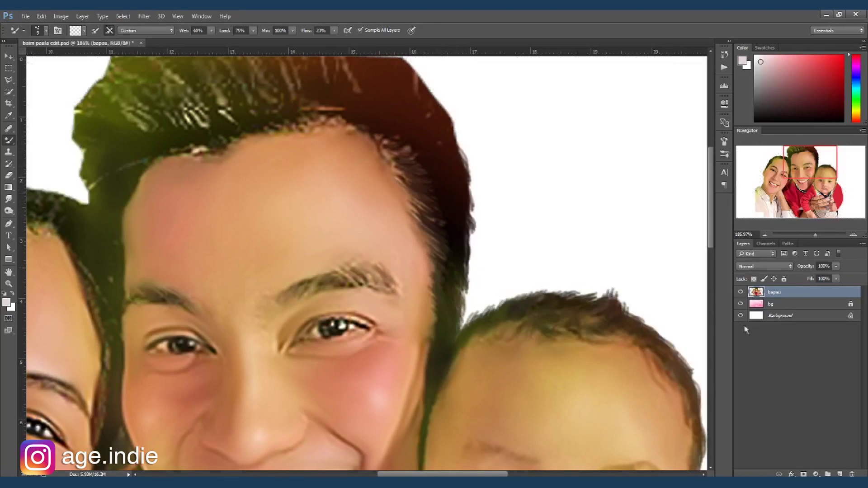
mouse_move(459, 234)
left_mouse_down()
mouse_move(471, 254)
mouse_move(469, 289)
left_mouse_up()
mouse_move(434, 125)
left_mouse_down()
mouse_move(465, 210)
mouse_move(489, 221)
mouse_move(470, 217)
mouse_move(470, 181)
mouse_move(498, 220)
left_mouse_up()
left_click_drag(475, 192, 436, 150)
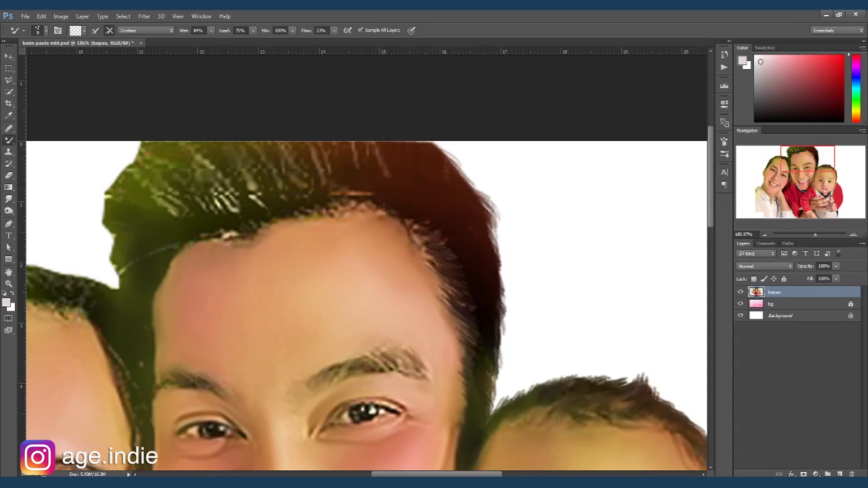
mouse_move(387, 204)
left_mouse_down()
mouse_move(362, 209)
mouse_move(358, 175)
mouse_move(333, 207)
mouse_move(299, 218)
mouse_move(263, 199)
mouse_move(227, 237)
mouse_move(238, 182)
mouse_move(260, 208)
left_mouse_up()
- Blend the father's crown hair highlights into smooth darker strands with a larger brush
left_click_drag(237, 181, 212, 221)
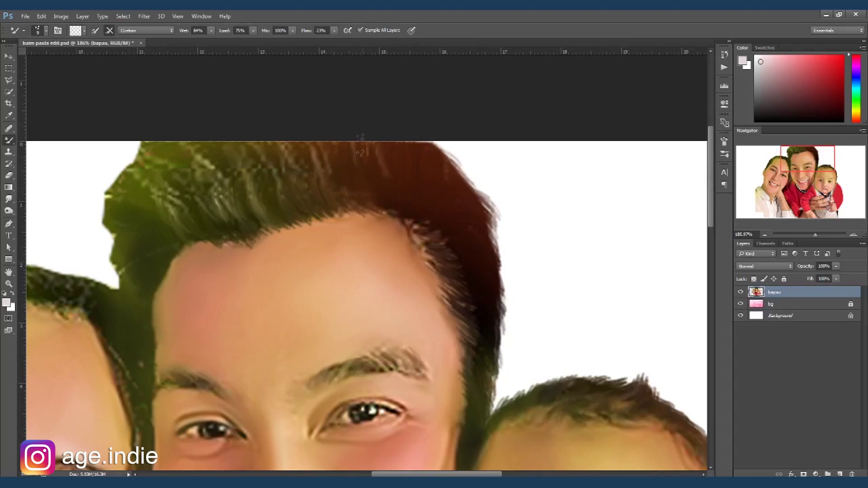
key("bracketright")
mouse_move(211, 136)
left_mouse_down()
mouse_move(244, 181)
mouse_move(150, 149)
mouse_move(136, 242)
left_mouse_up()
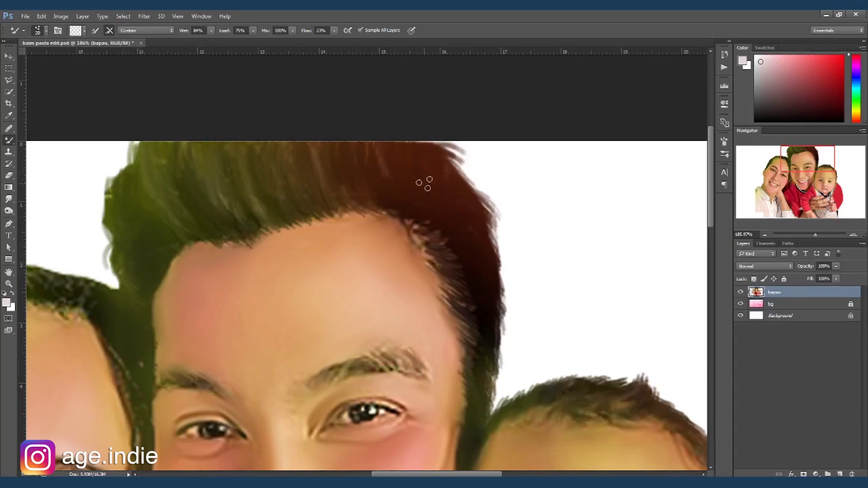
left_click_drag(436, 163, 483, 204)
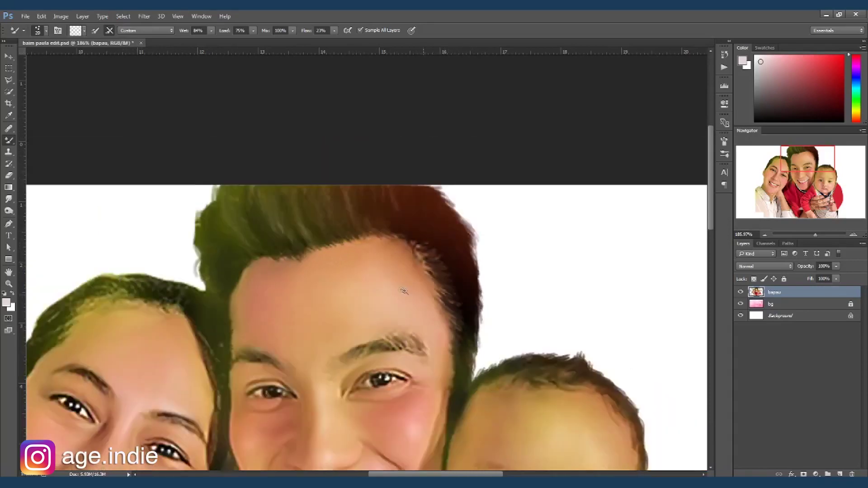
scroll(453, 223, "down", 3)
scroll(298, 234, "up", 3)
mouse_move(337, 174)
left_mouse_down()
mouse_move(362, 167)
mouse_move(368, 198)
mouse_move(323, 156)
mouse_move(357, 163)
left_mouse_up()
- Paint fine dark strands along the woman's top hair, left edge and hairline
key("bracketleft")
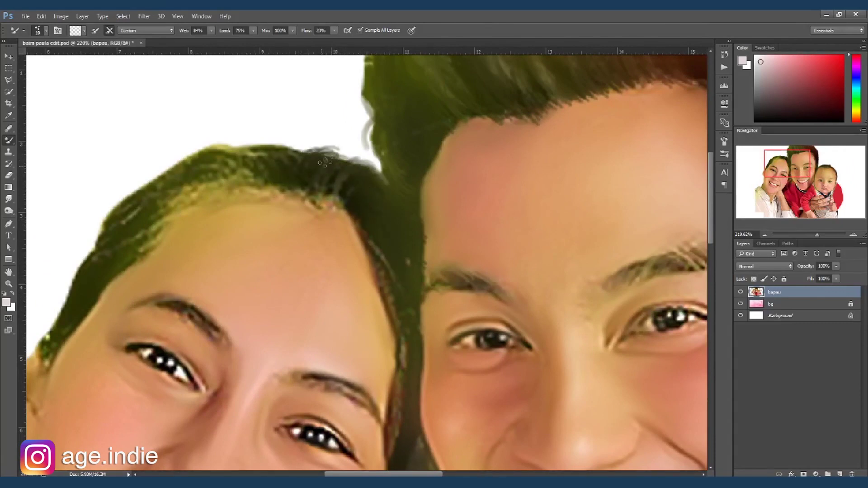
mouse_move(283, 168)
left_mouse_down()
mouse_move(258, 151)
mouse_move(227, 153)
mouse_move(113, 246)
mouse_move(157, 236)
mouse_move(172, 204)
mouse_move(226, 181)
left_mouse_up()
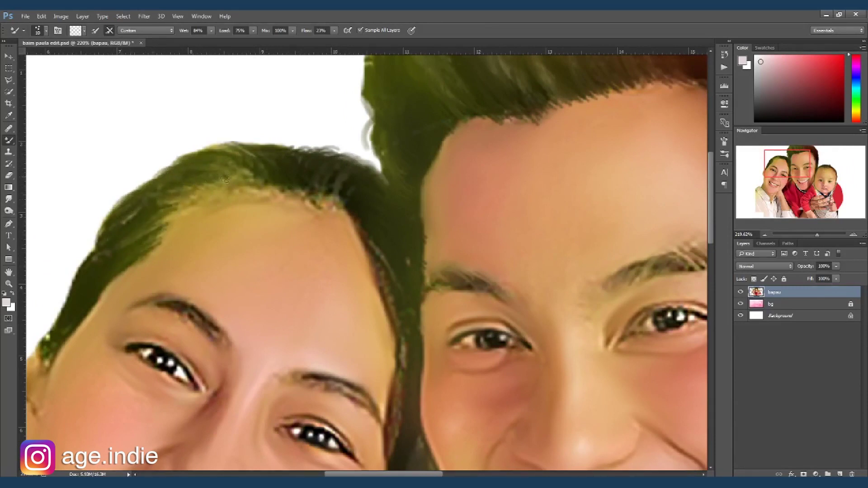
mouse_move(107, 270)
left_mouse_down()
mouse_move(203, 206)
mouse_move(152, 269)
mouse_move(165, 265)
mouse_move(140, 276)
left_mouse_up()
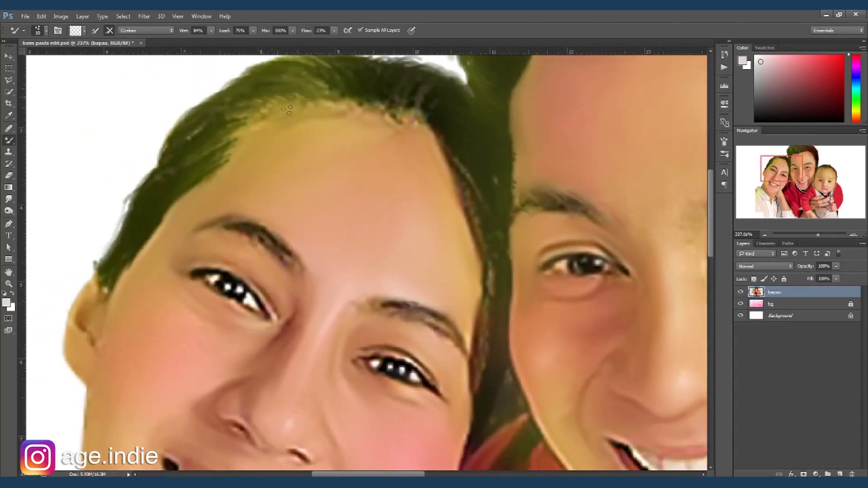
mouse_move(288, 109)
left_mouse_down()
mouse_move(323, 105)
mouse_move(314, 111)
left_mouse_up()
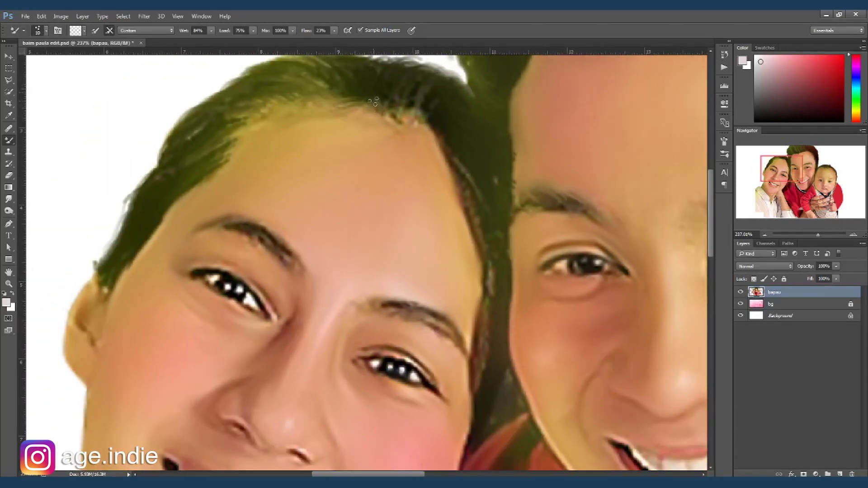
left_click_drag(368, 97, 378, 109)
scroll(411, 216, "down", 3)
scroll(411, 215, "down", 2)
scroll(411, 216, "down", 2)
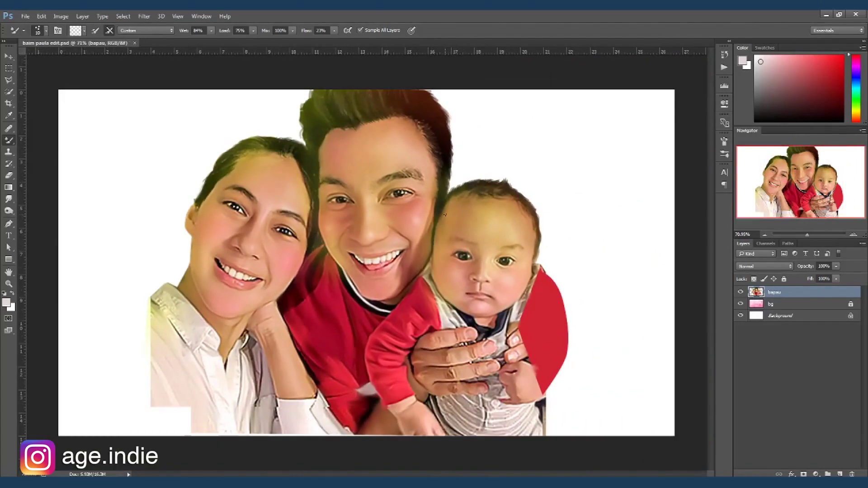
- Dodge soft highlights onto the woman's nose and the man's forehead
key("o")
key("bracketright")
key("bracketright")
key("bracketright")
left_click_drag(363, 197, 360, 222)
key("bracketright")
key("bracketright")
key("bracketright")
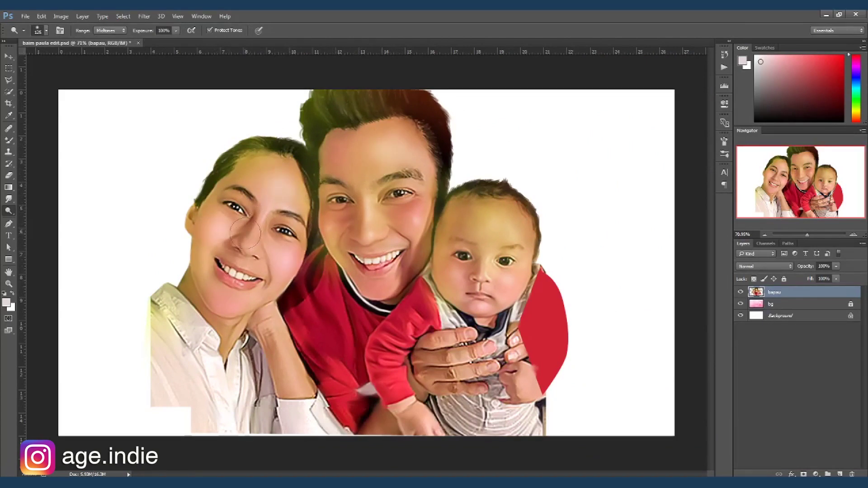
key("bracketleft")
key("bracketleft")
key("bracketleft")
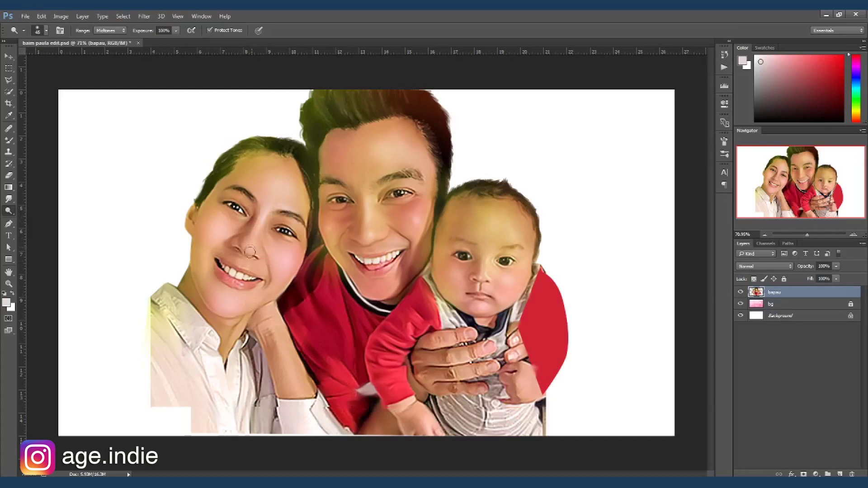
key("bracketright")
key("bracketright")
key("bracketright")
left_click_drag(353, 169, 367, 156)
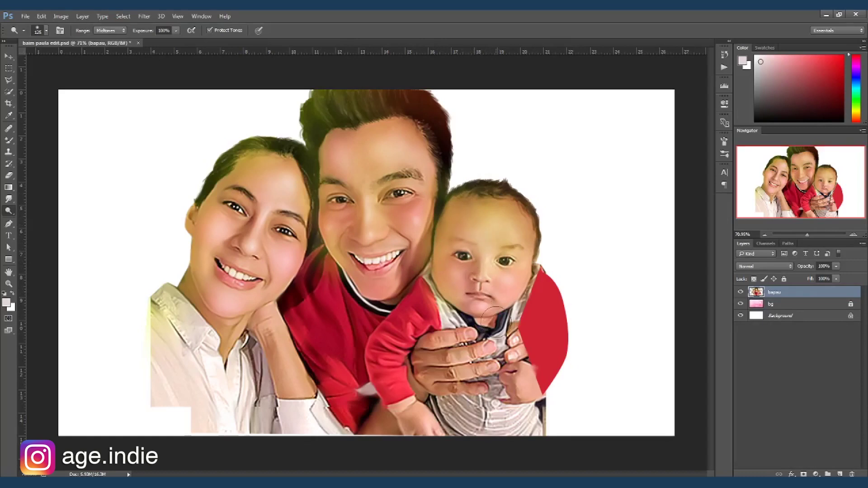
- Add a layer mask to bapau and paint black to fade the shirt's lower-left edges
left_click(804, 475)
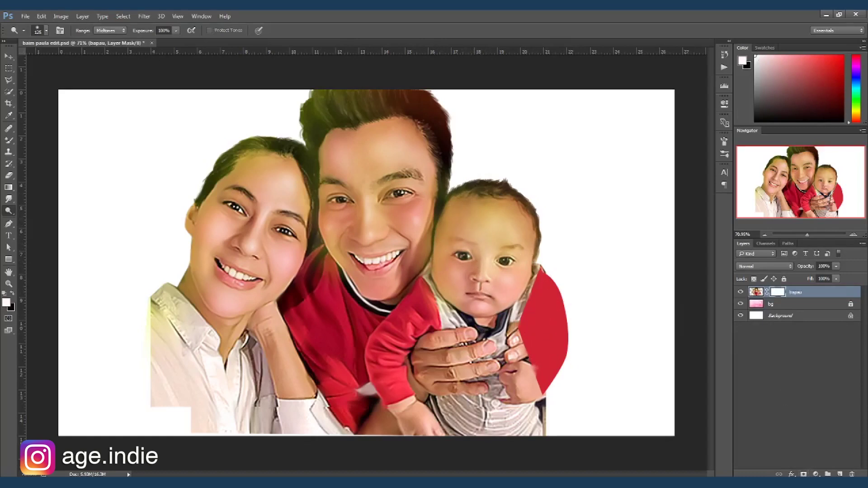
key("b")
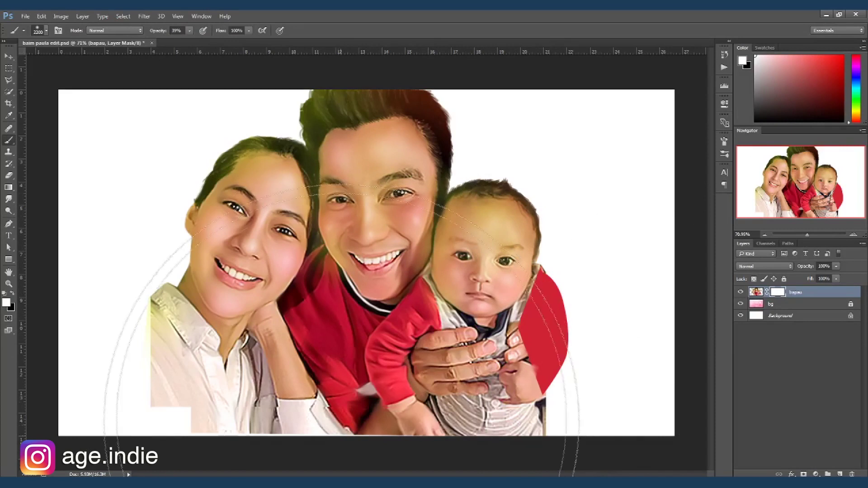
left_click_drag(131, 327, 145, 387)
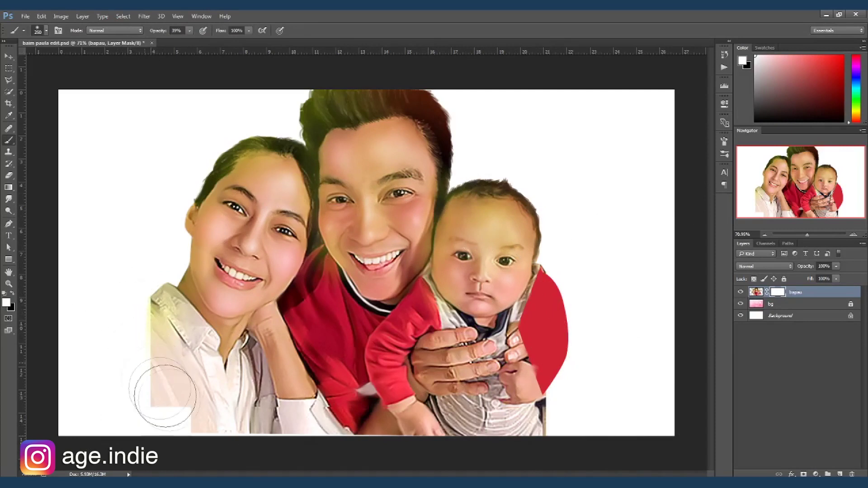
key("x")
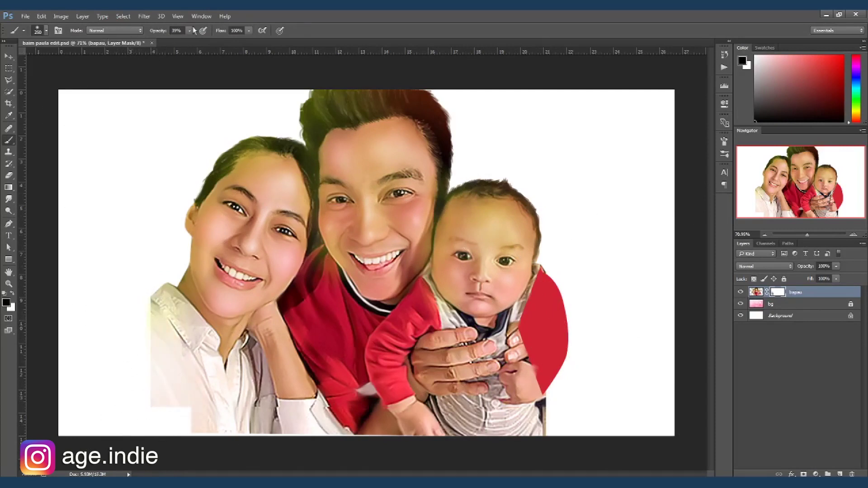
left_click_drag(122, 324, 198, 455)
- Fade away the red shoulder patch beside the baby on the mask
key("ctrl+z")
key("ctrl+z")
scroll(615, 328, "down", 1)
key("ctrl+z")
left_click_drag(539, 274, 520, 401)
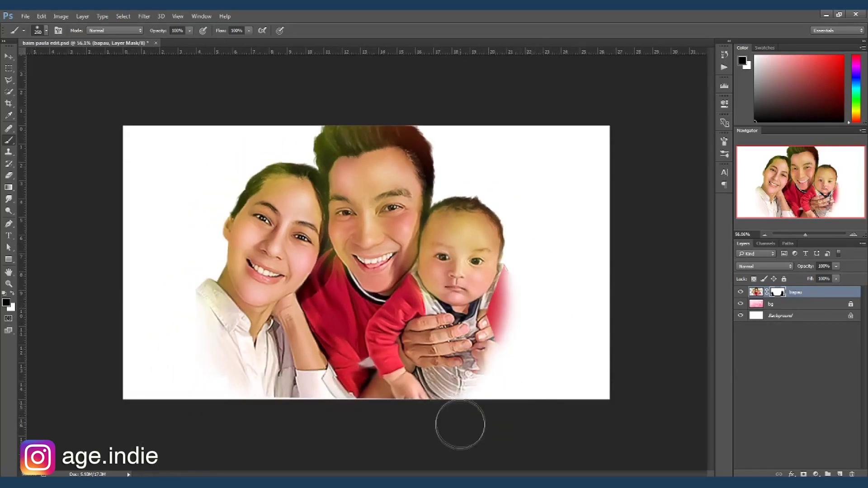
scroll(460, 425, "down", 1)
key("bracketright")
key("bracketright")
key("bracketright")
key("bracketright")
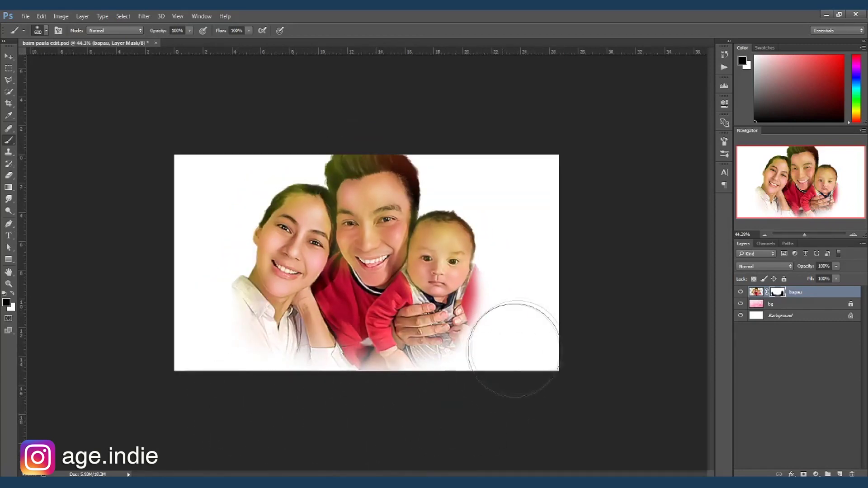
scroll(367, 264, "up", 2)
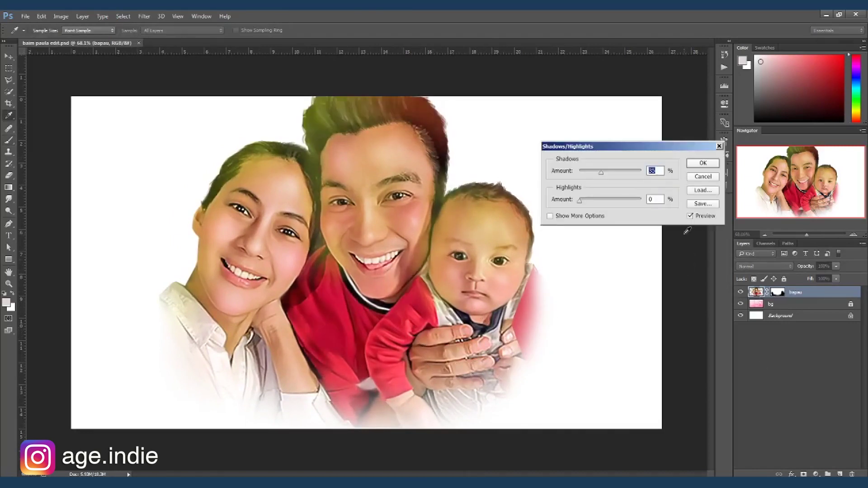
- Cancel Shadows/Highlights and apply Levels deepening blacks and brightening midtones
left_click(703, 176)
key("ctrl+l")
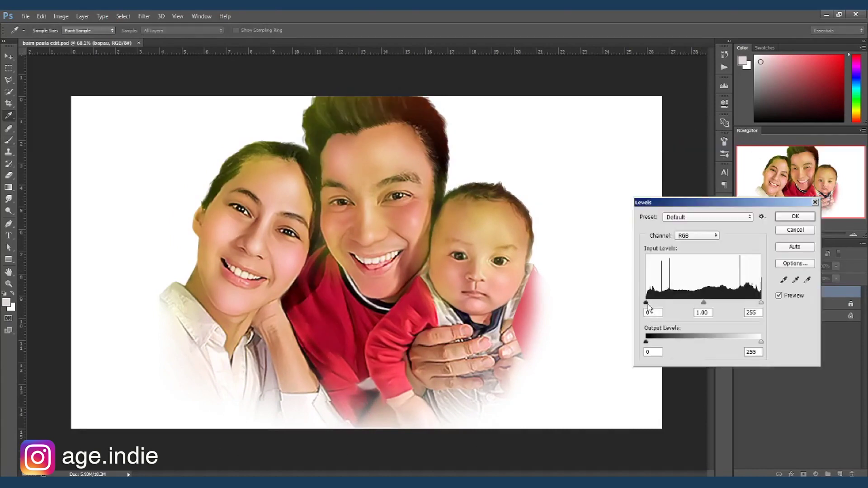
left_click_drag(647, 303, 654, 304)
left_click_drag(707, 306, 702, 305)
key("Return")
- Apply Vibrance with slightly raised Saturation to enrich the reds
left_click(60, 16)
left_click(184, 90)
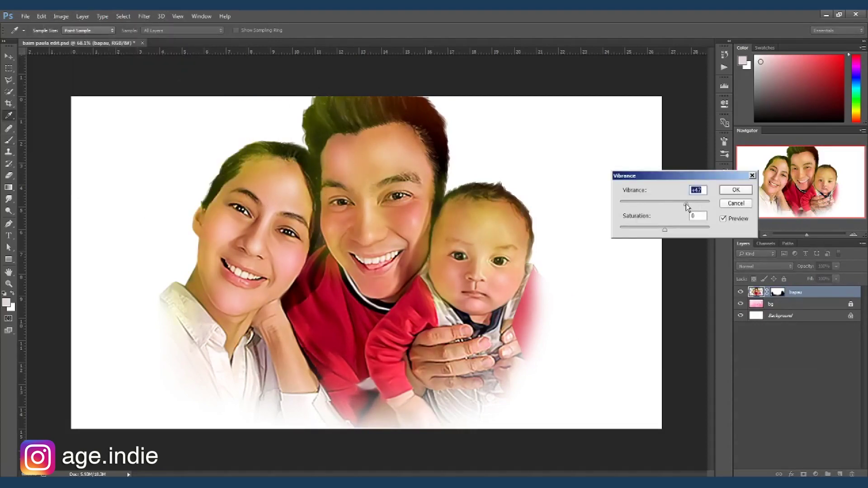
left_click_drag(661, 233, 663, 233)
key("Return")
key("b")
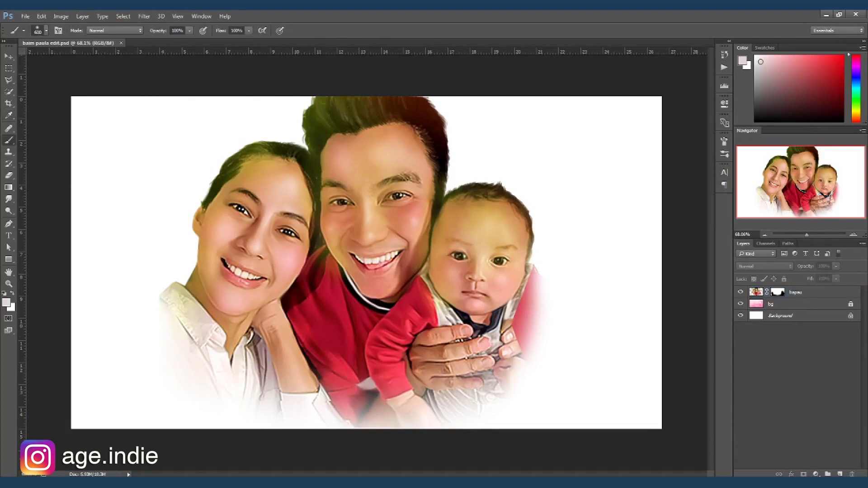
- Fade in the pink cloudy bg layer to about 73% opacity
left_click(796, 304)
left_click_drag(837, 270, 852, 285)
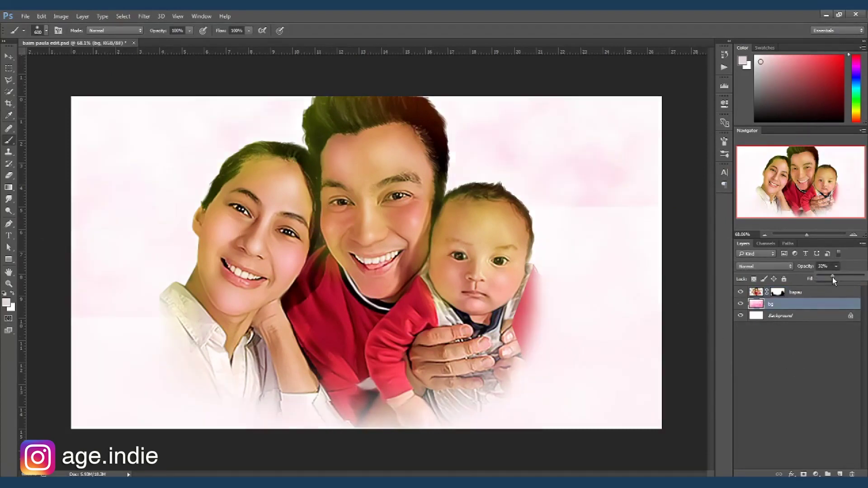
left_click_drag(771, 304, 807, 474)
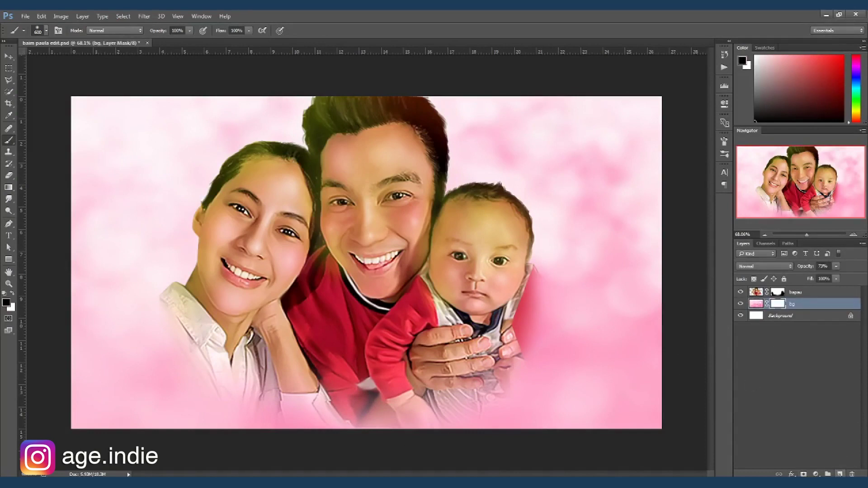
- Add a new layer above the background, set the foreground to white, and reselect the bapau layer
left_click(840, 474)
key("x")
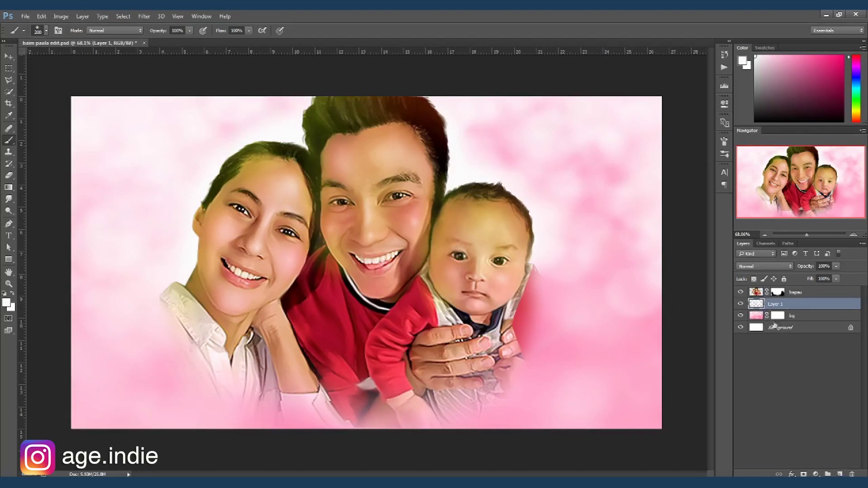
key("alt+bracketright")
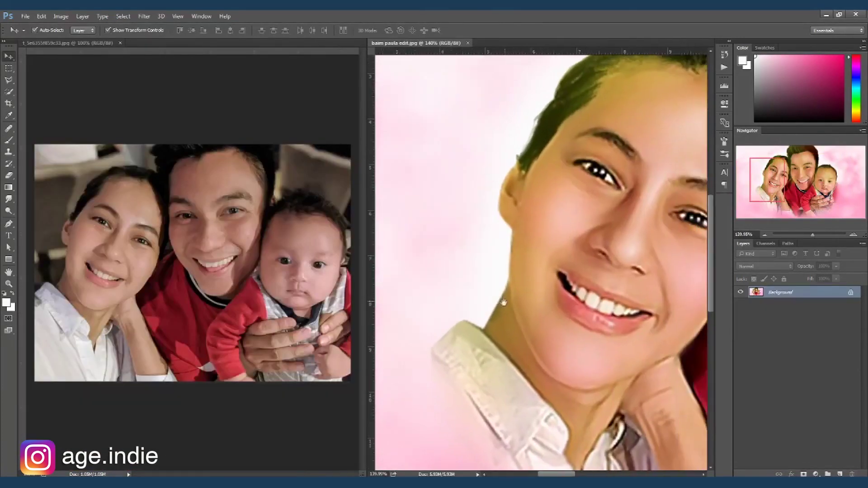
- Scroll right across the painted portrait to compare it with the original selfie
scroll(584, 284, "right", 3)
scroll(502, 295, "right", 3)
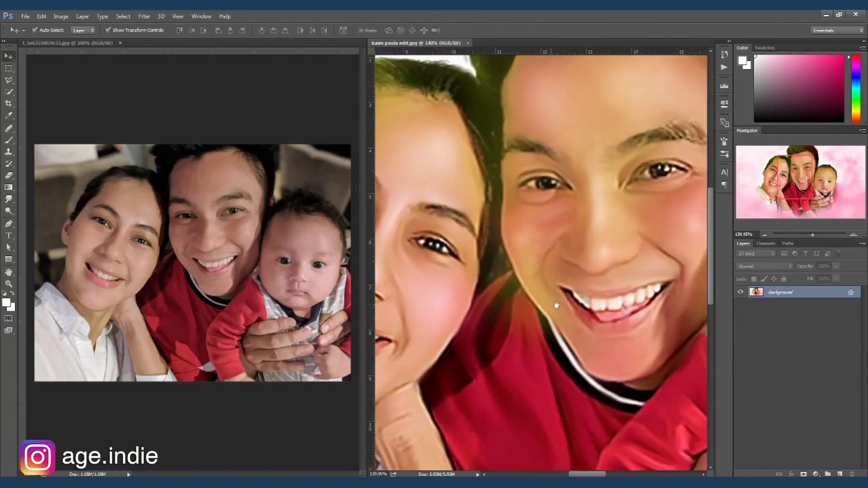
scroll(557, 304, "right", 3)
scroll(527, 322, "right", 2)
scroll(527, 322, "right", 3)
scroll(529, 335, "right", 3)
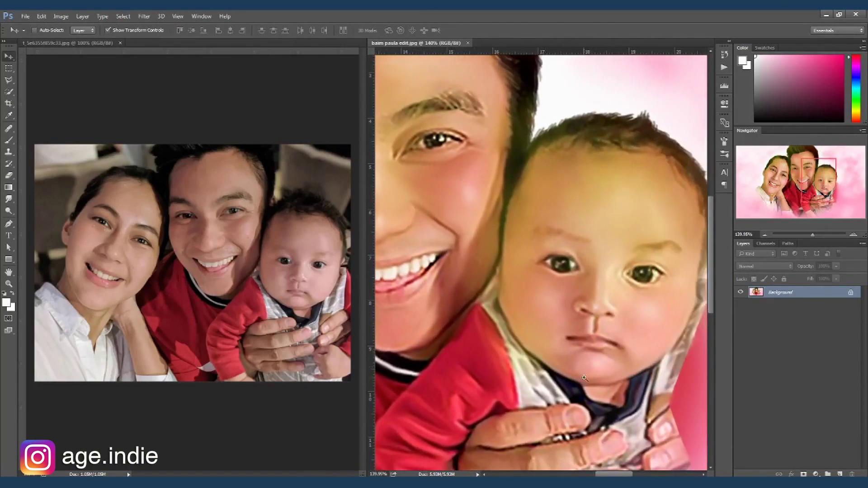